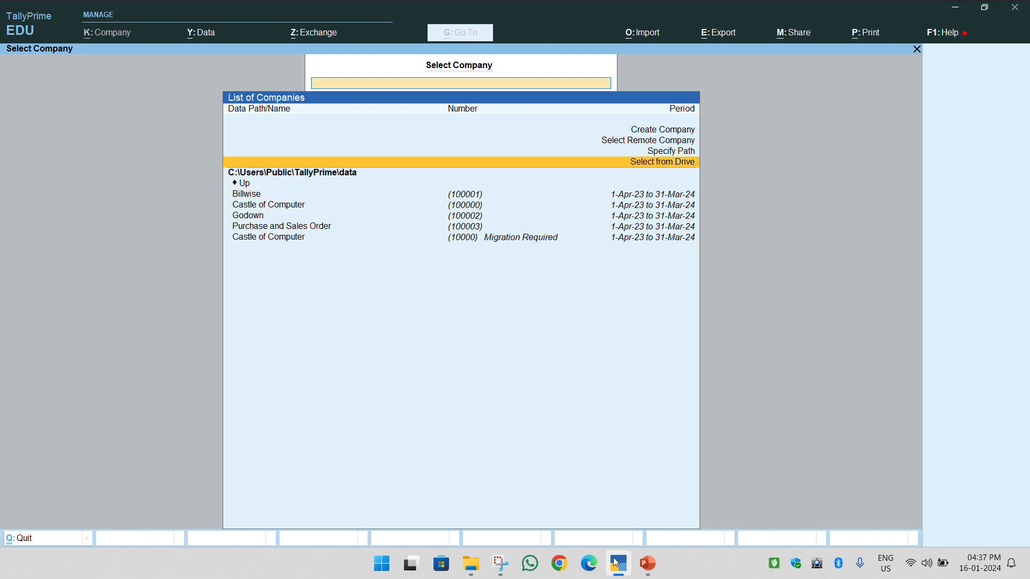
- Start creating a company named "Use Seprate and Actual Billed Quantity Coloumn", keeping the same text as its mailing name
key(Return)
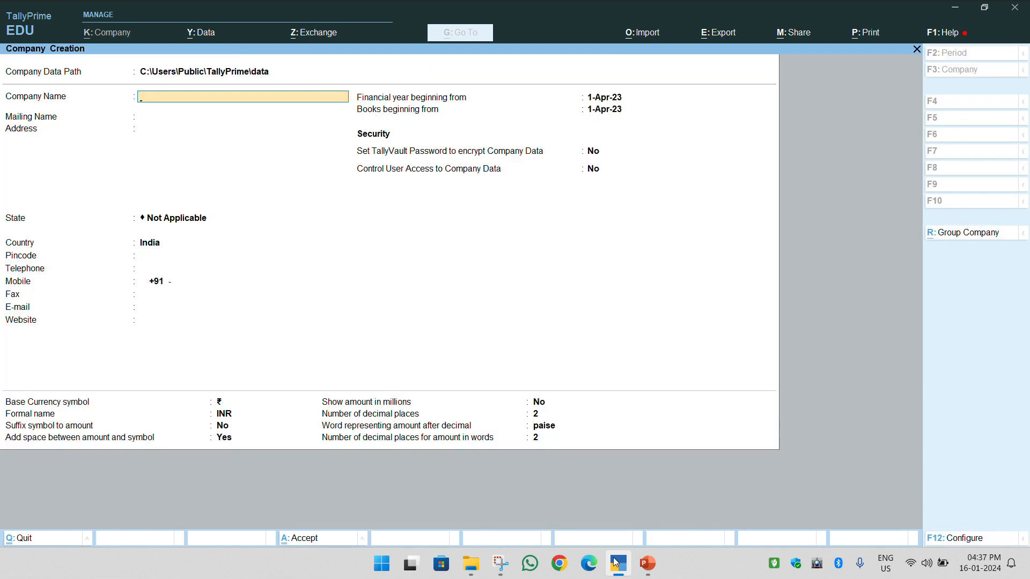
text(Use Seprate and Actual Billed Q)
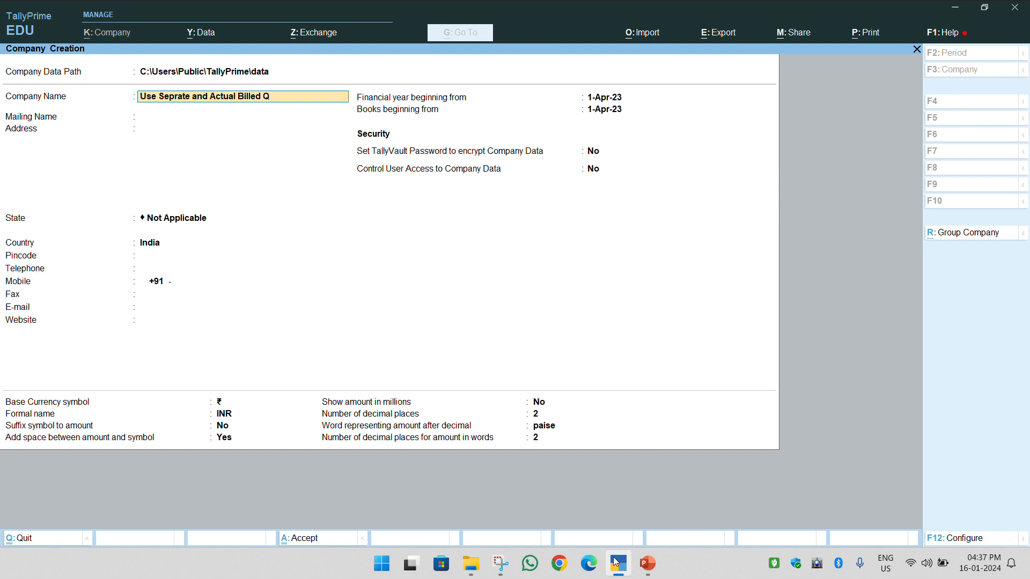
text(uantity Coloumn)
key(Return)
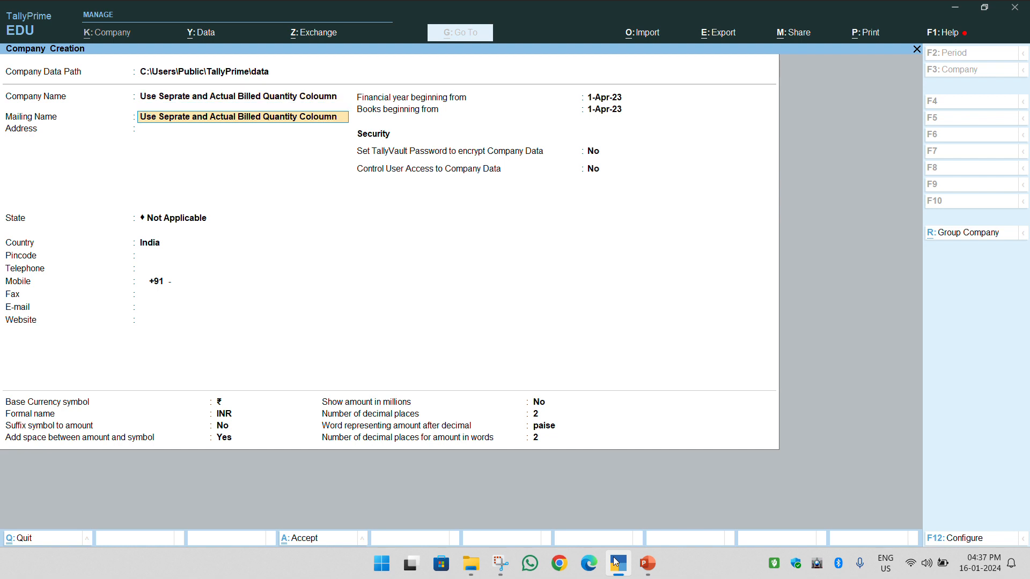
key(Return)
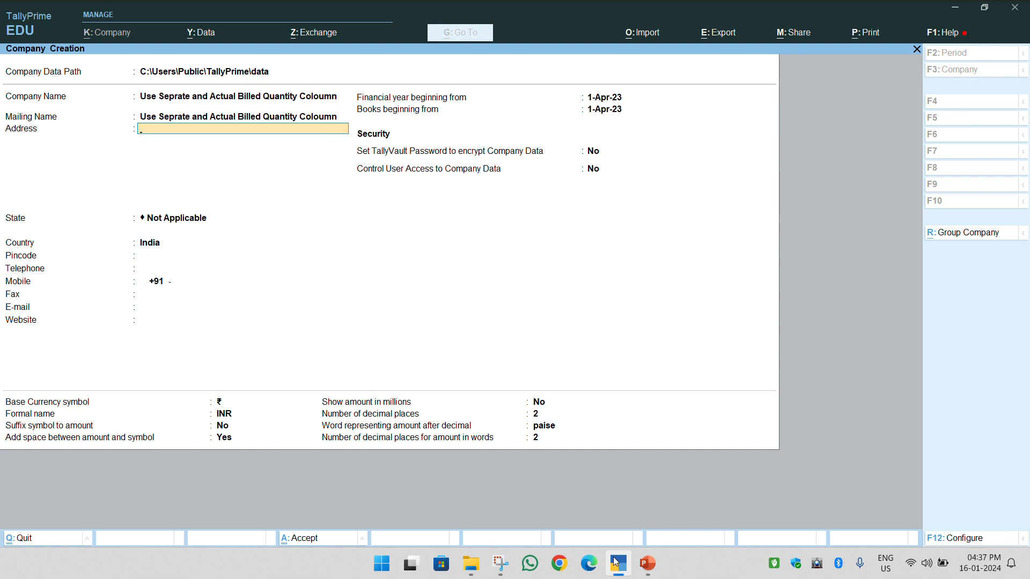
key(Up)
key(Up)
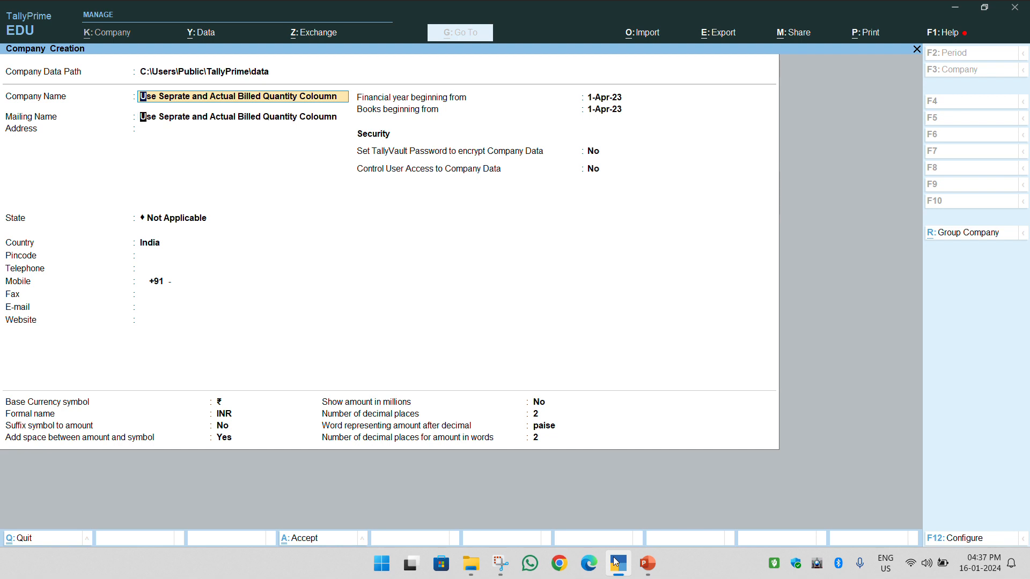
- Leave the company's address blank and set its state to Uttar Pradesh
key(Return)
key(Return)
key(Return)
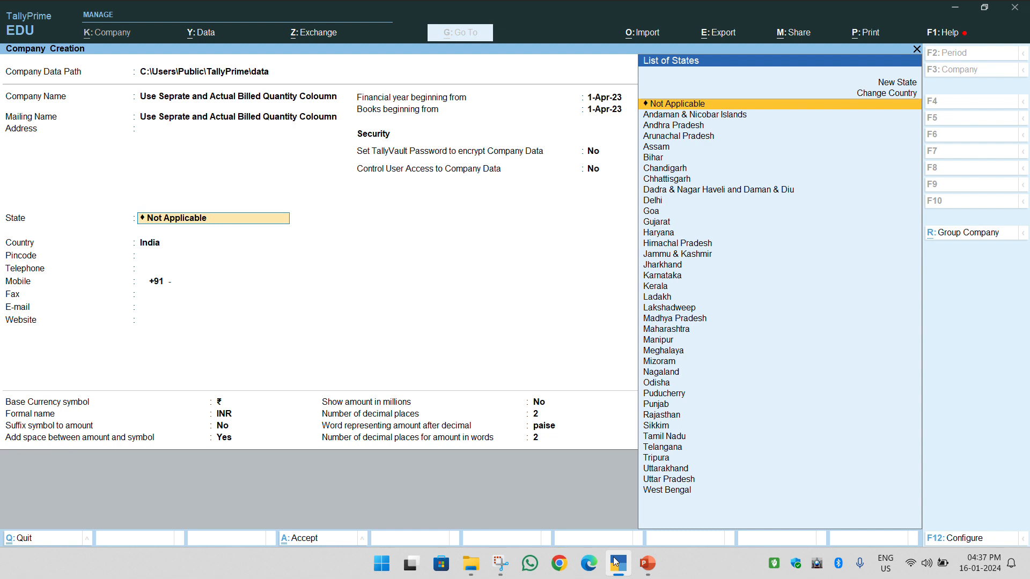
text(U)
key(Return)
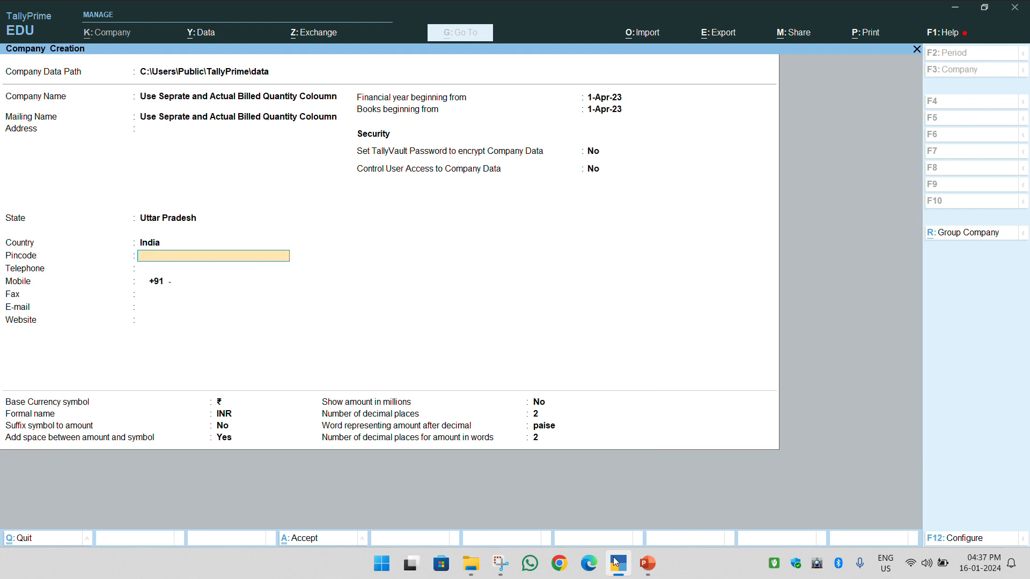
- Keep the default contact, financial year, security and currency settings and create the company
key(Return)
key(Return)
key(Return)
key(Return)
key(Return)
key(Return)
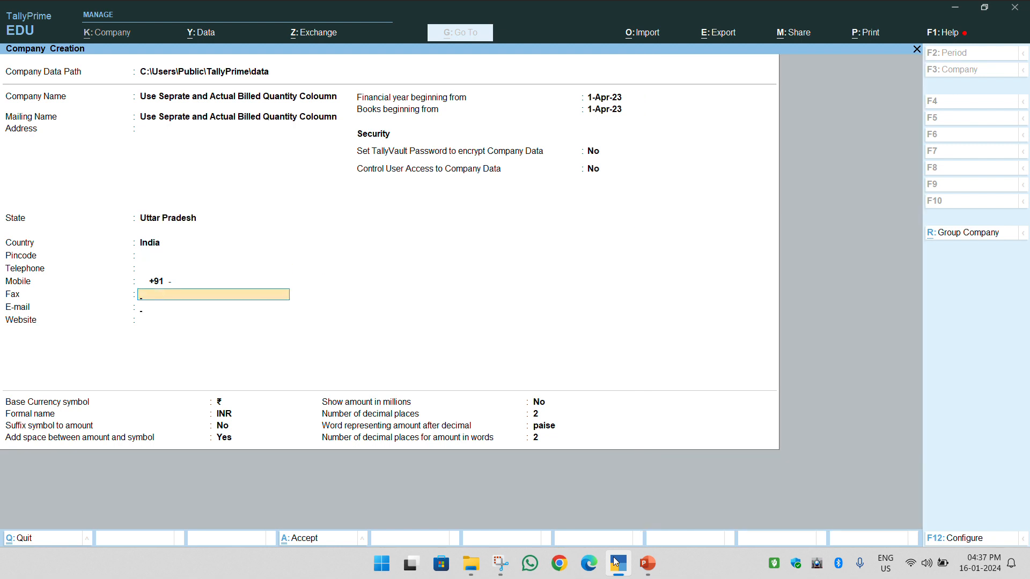
key(Return)
key(Return)
key(Return)
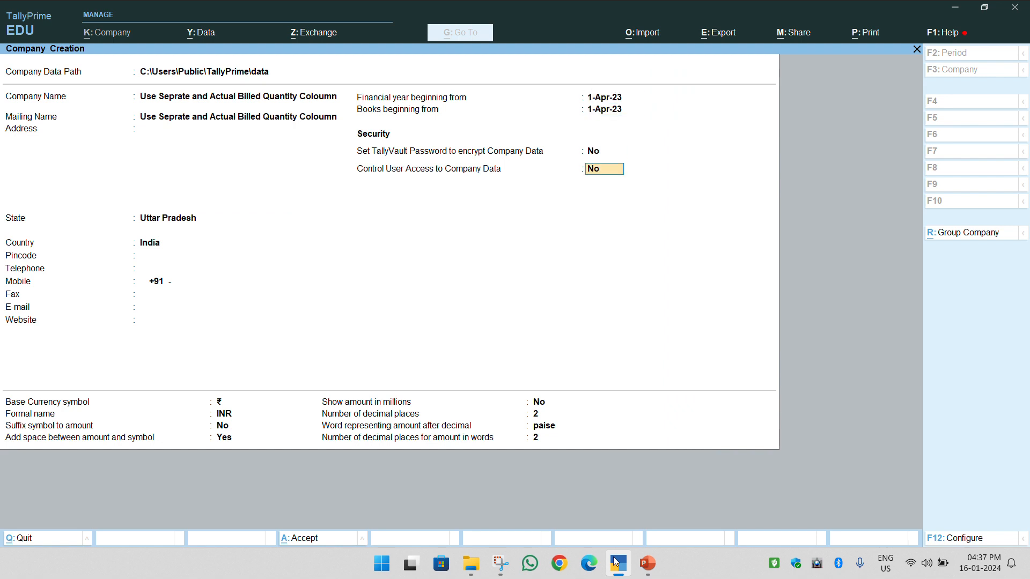
key(Return)
key(Return)
key(Return)
key(Return)
key(Return)
key(Return)
key(Return)
key(Return)
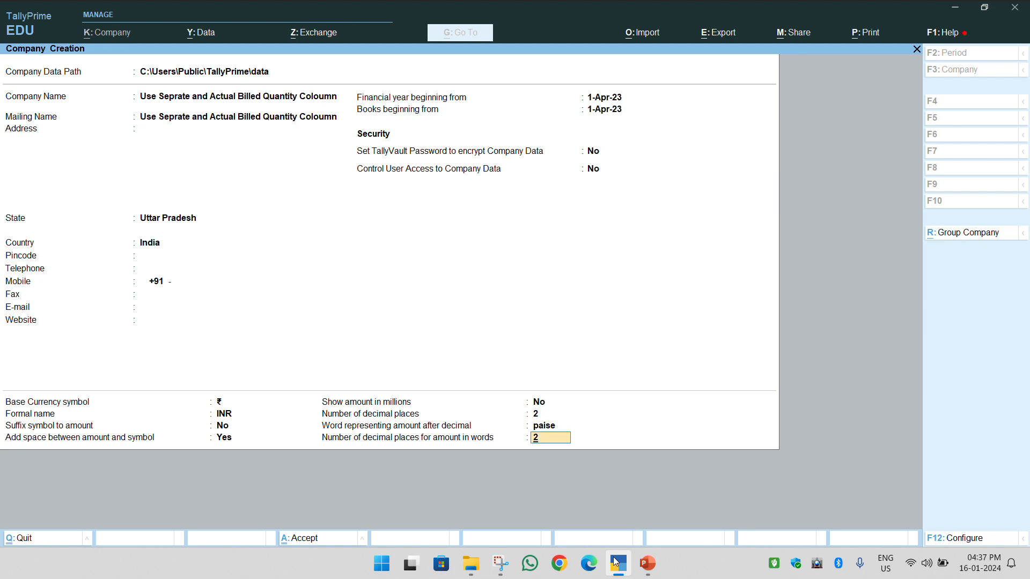
key(Return)
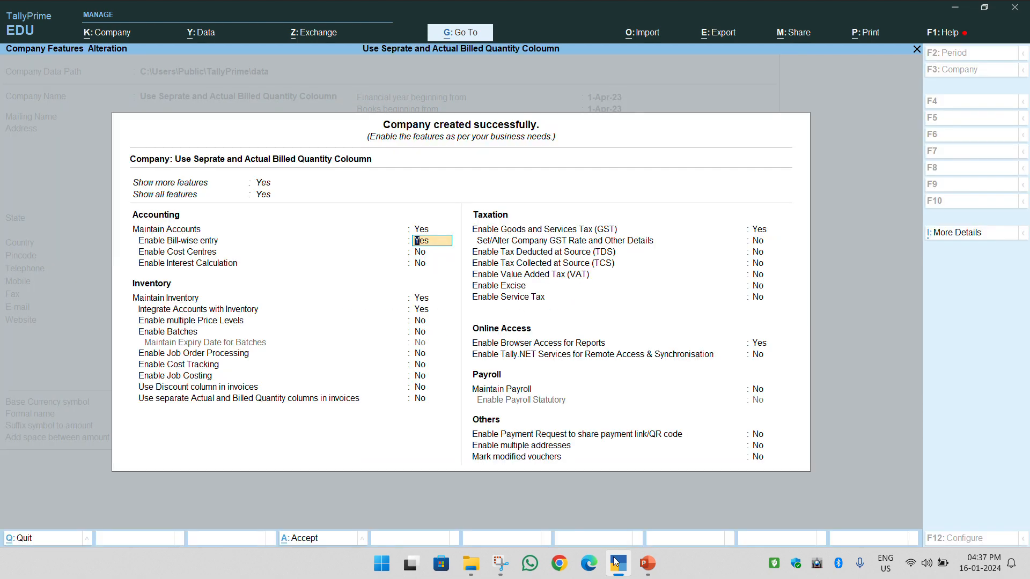
- Lower the system volume and return to the company features form
click(926, 563)
drag(893, 480, 862, 480)
click(744, 473)
- Go through the accounting and inventory features as far as the option to use a discount column in invoices
key(Return)
key(Return)
key(Return)
key(Return)
key(Return)
key(Return)
key(Return)
key(Return)
key(Return)
key(Return)
key(Return)
key(Return)
key(BackSpace)
key(BackSpace)
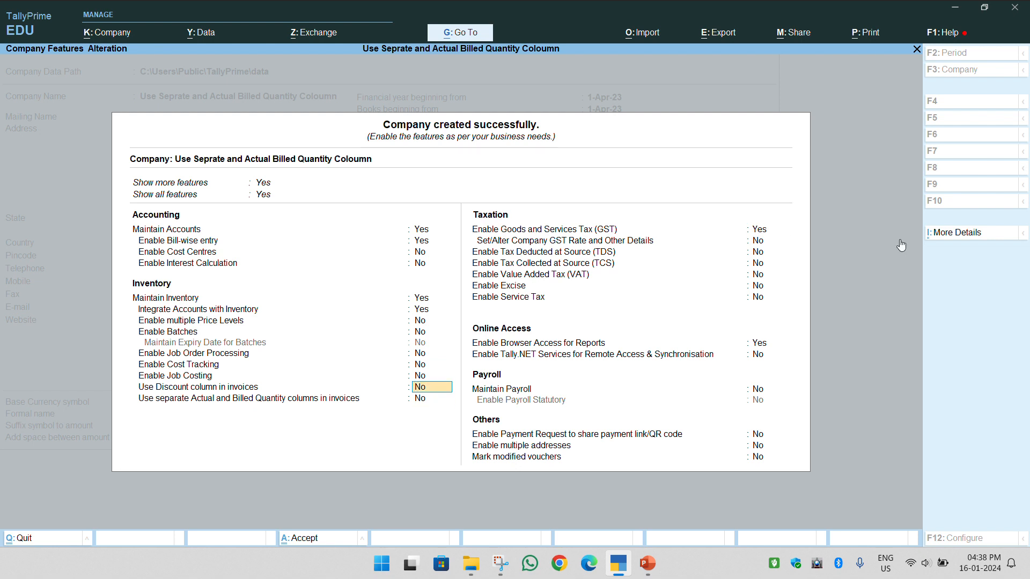
key(backslash)
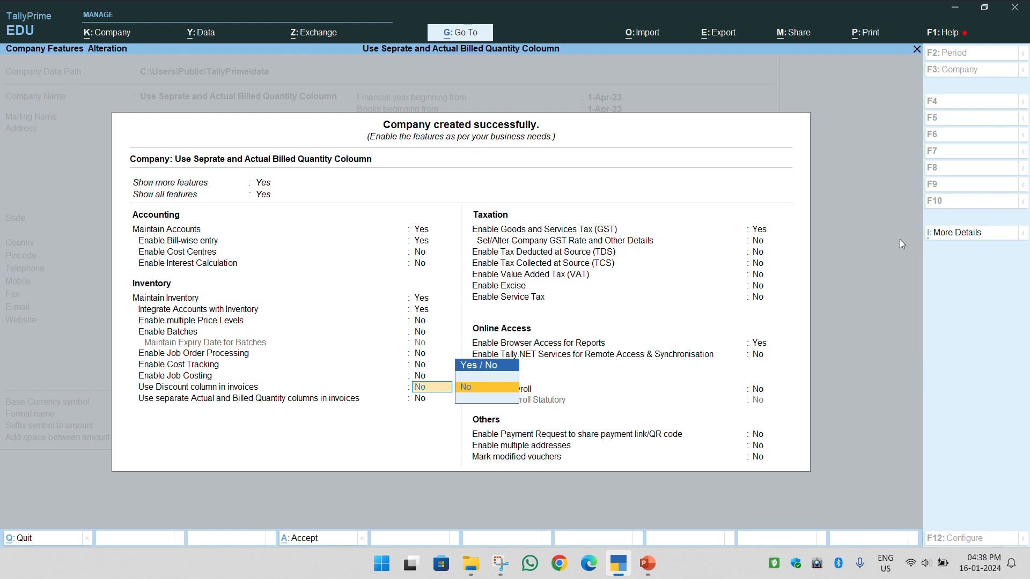
key(Return)
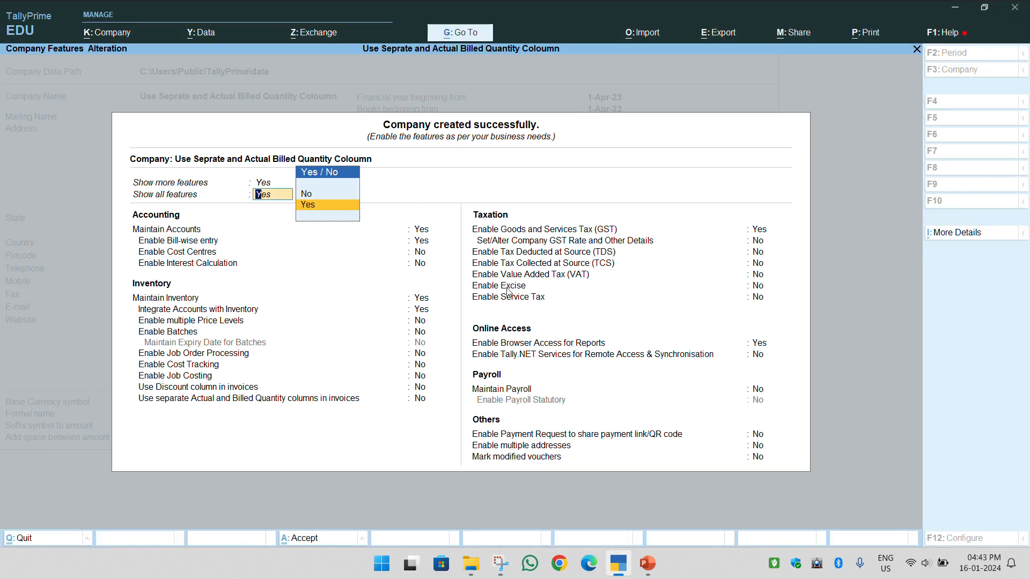
- Examine the features from Show all features through the inventory option for separate Actual and Billed Quantity columns in invoices
key(Return)
key(Return)
key(Return)
key(Return)
key(Return)
key(Return)
key(Return)
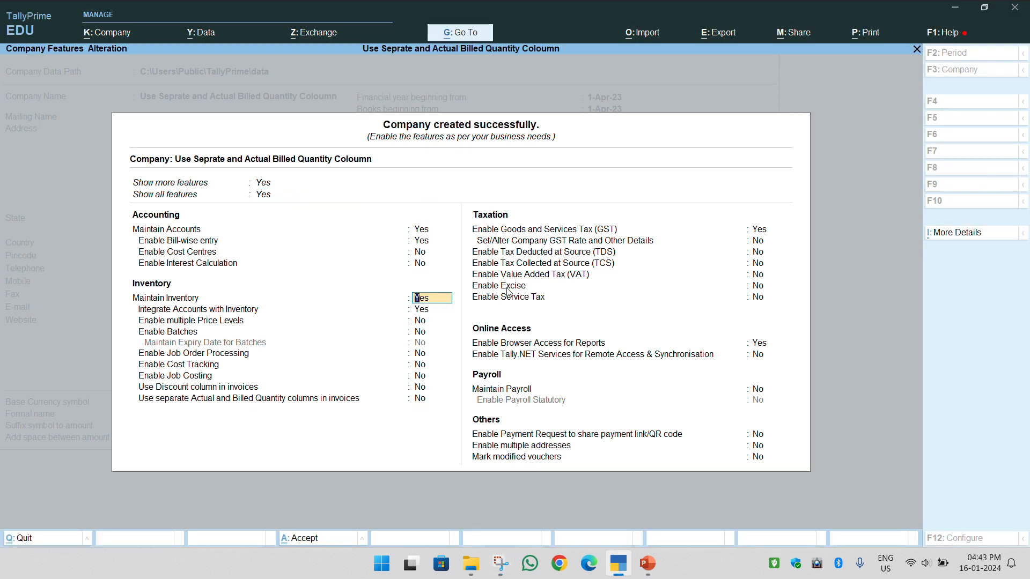
key(Return)
key(Return)
key(Return)
key(Return)
key(Return)
key(Return)
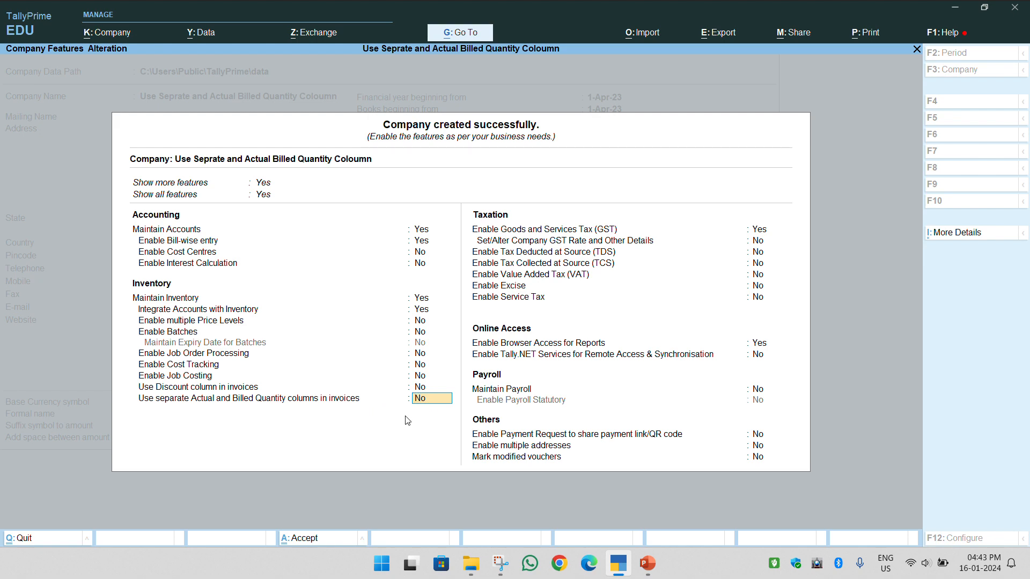
key(Return)
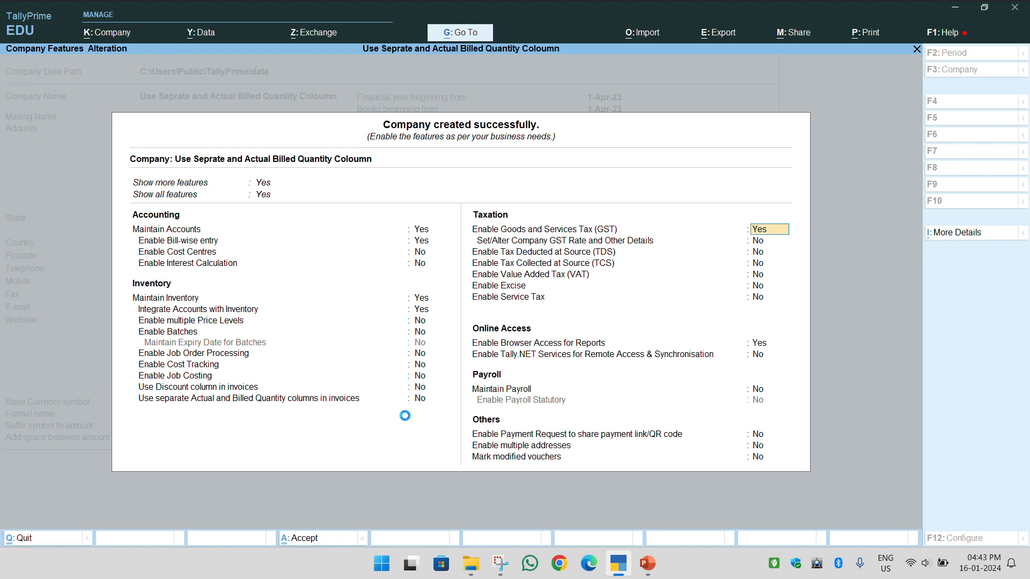
key(Return)
key(Up)
key(Up)
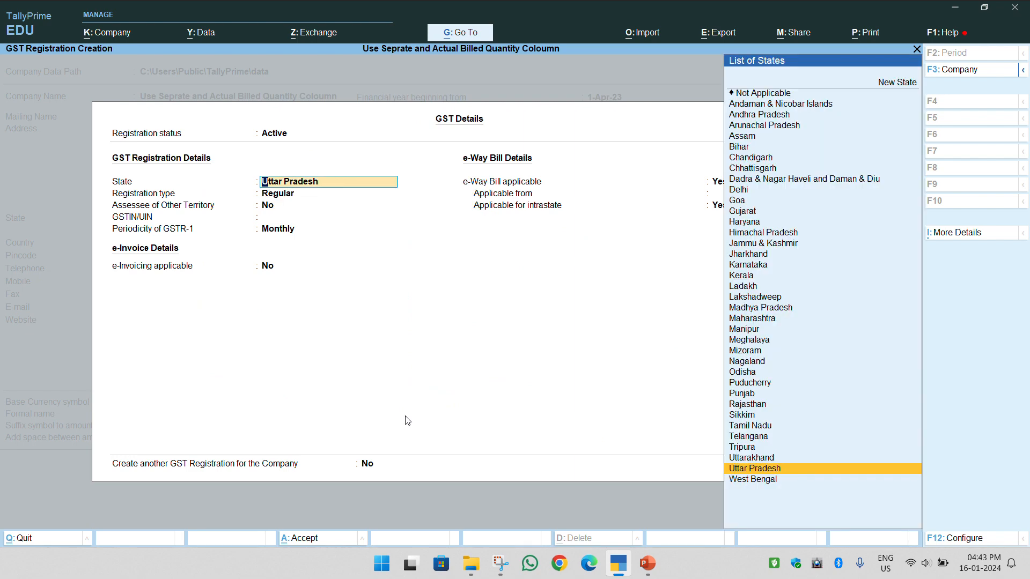
key(Escape)
key(Escape)
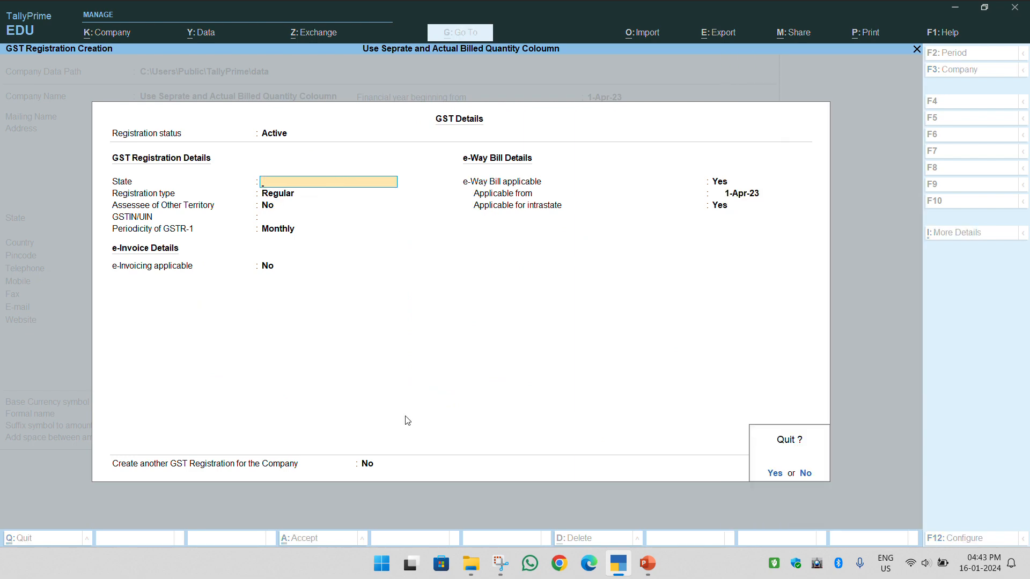
key(y)
key(Up)
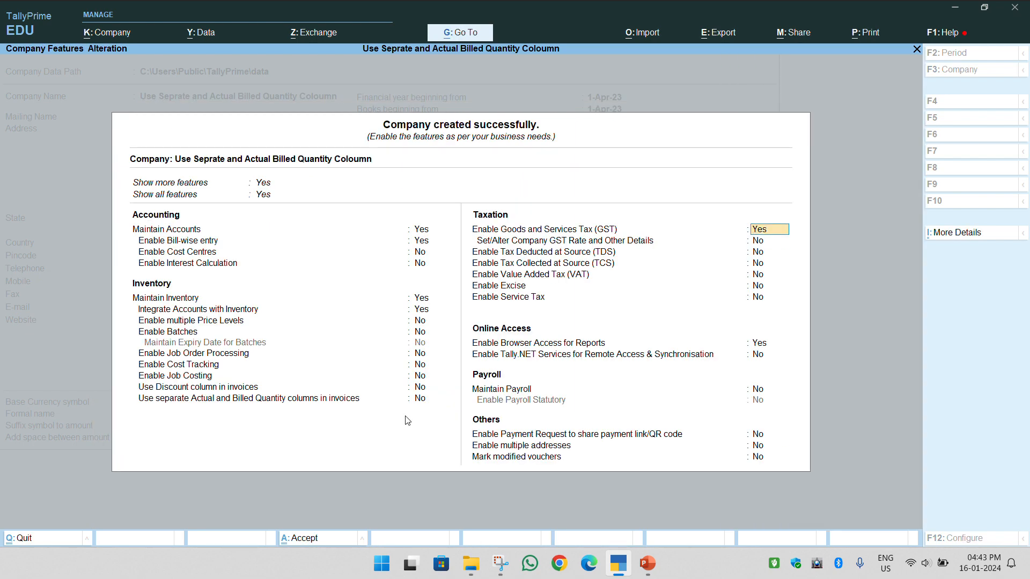
- Set Enable Goods and Services Tax (GST) to No and accept the company features with the remaining options at their defaults
text(n)
key(Return)
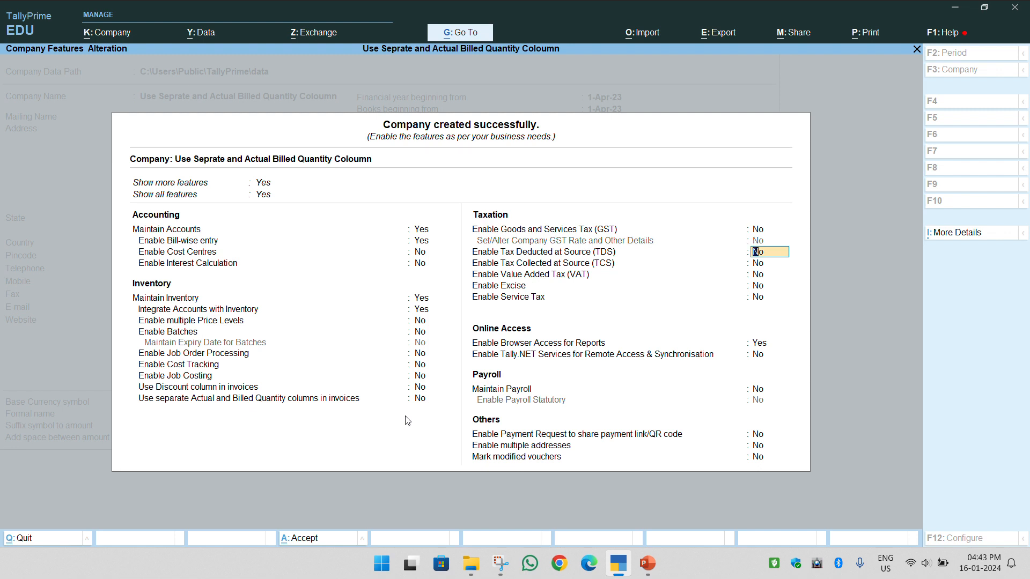
key(Return)
key(Return)
key(Return)
key(Return)
key(Return)
key(Return)
key(Return)
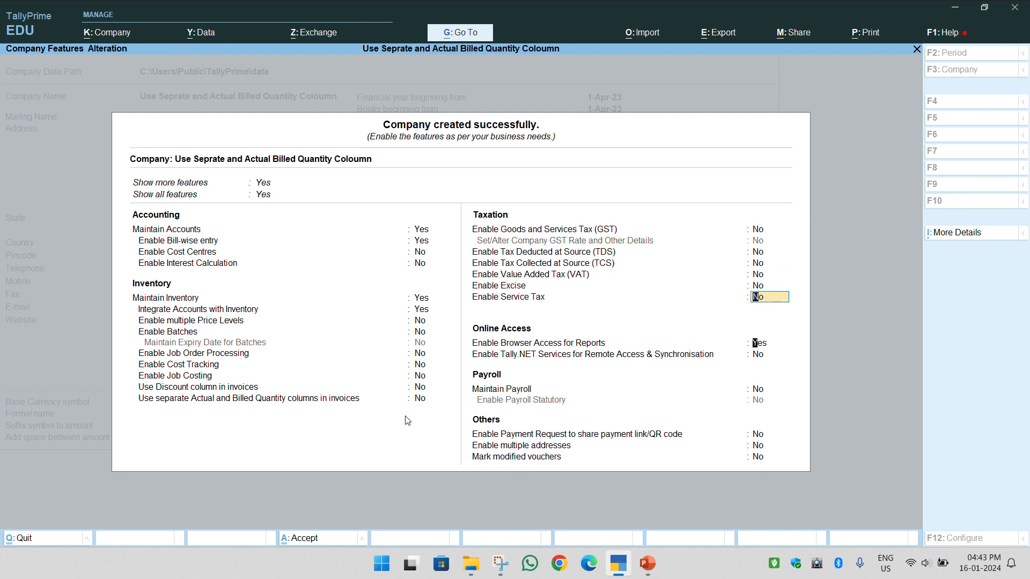
key(Return)
key(Return)
key(Return)
key(Return)
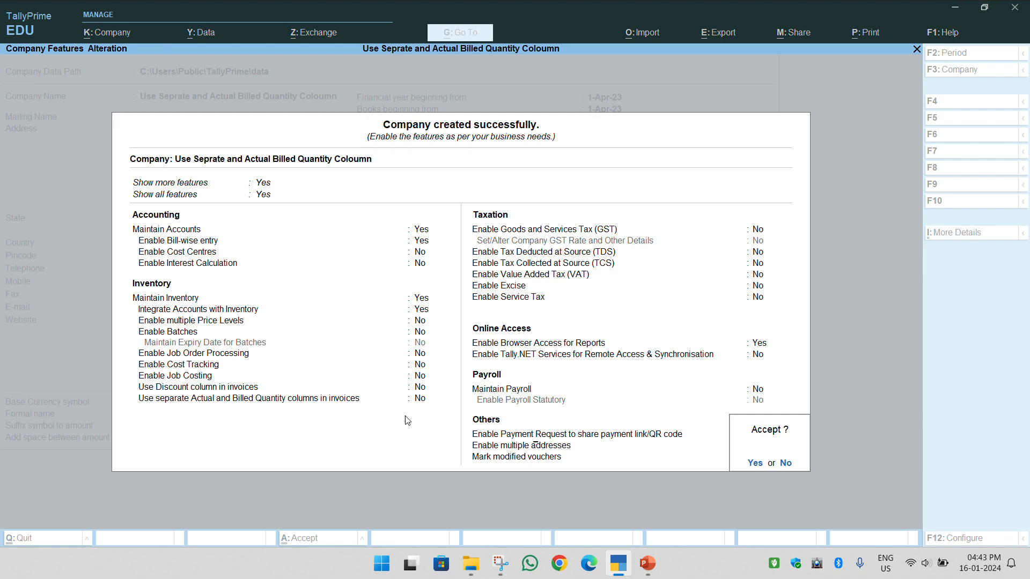
key(Return)
- Open voucher entry and examine the item quantity column in the purchase and sales vouchers
key(Down)
key(Down)
key(Down)
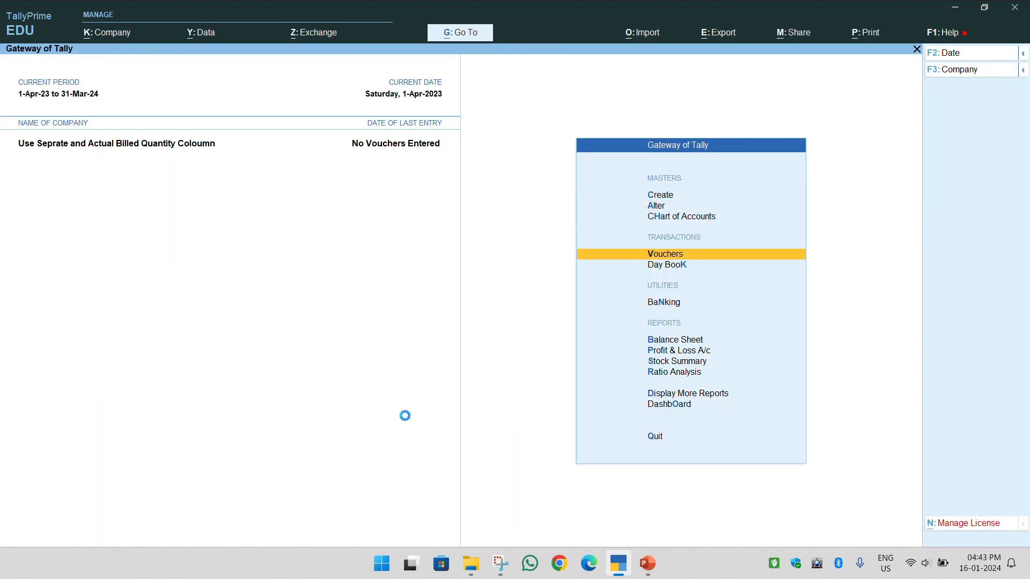
key(Return)
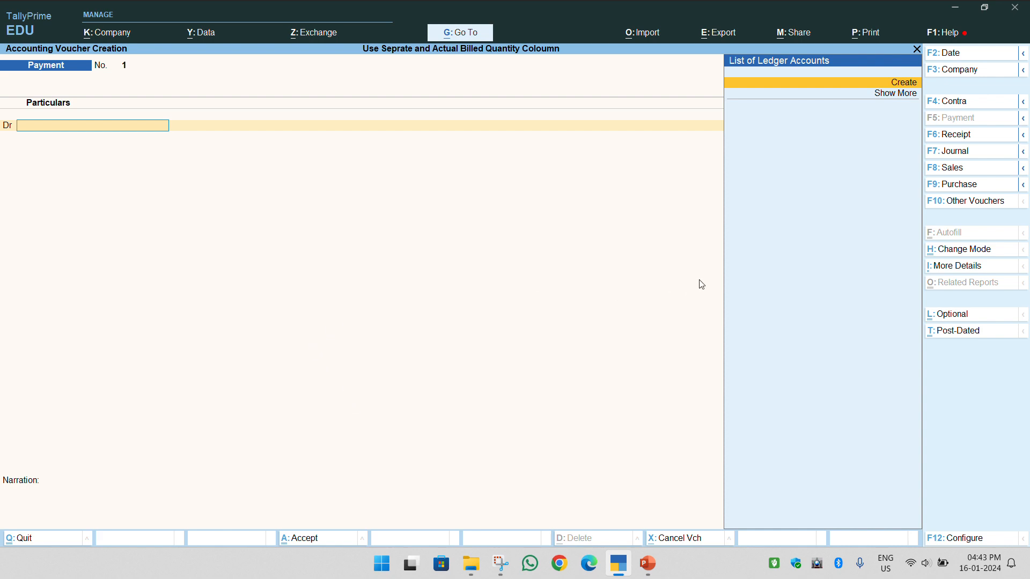
click(952, 185)
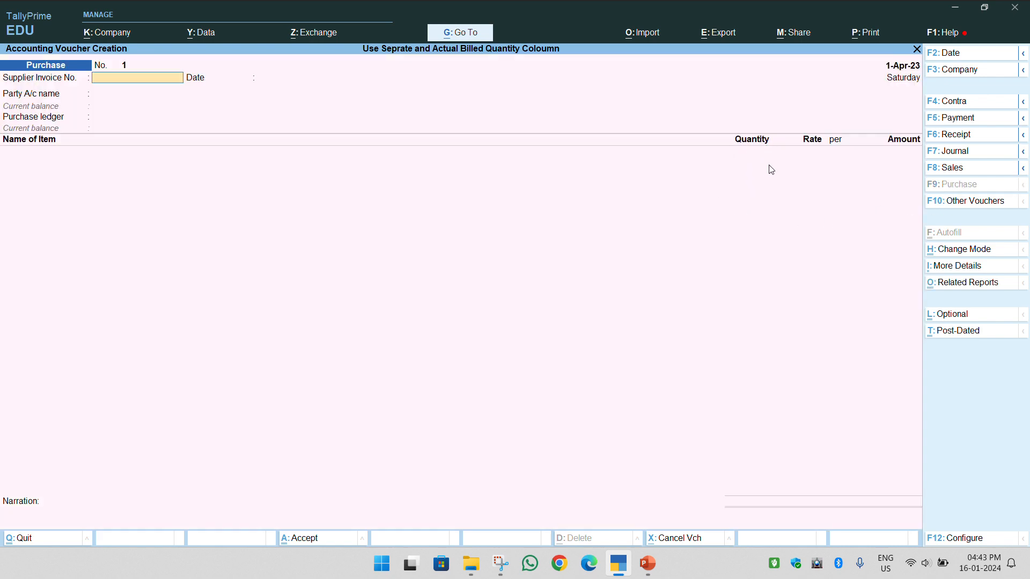
click(935, 168)
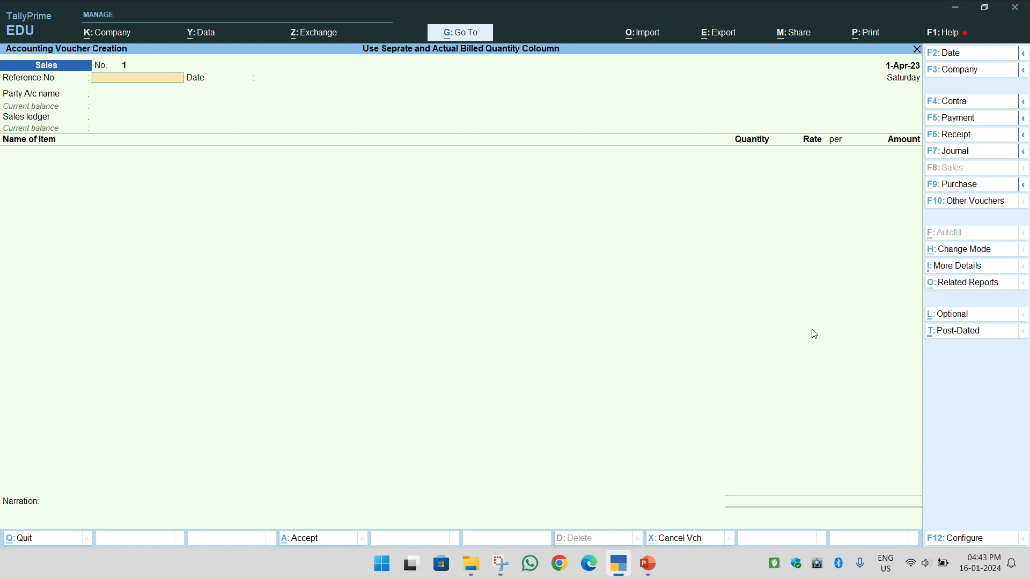
- Set Use separate Actual and Billed Quantity columns in invoices to Yes in the company features and save them
key(F11)
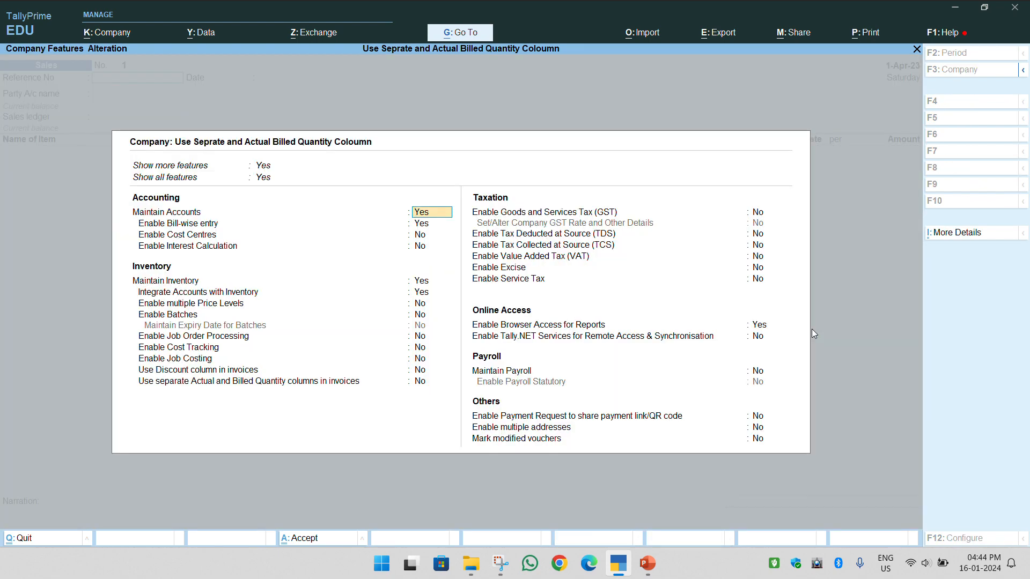
click(420, 383)
text(yes)
key(Return)
key(Return)
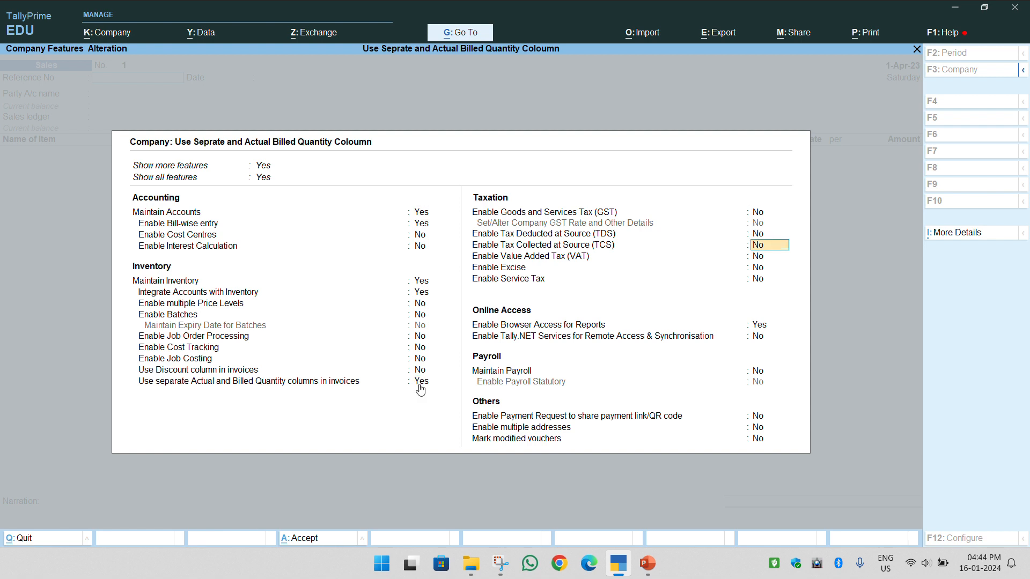
key(Return)
key(Return)
key(Return)
key(ctrl+a)
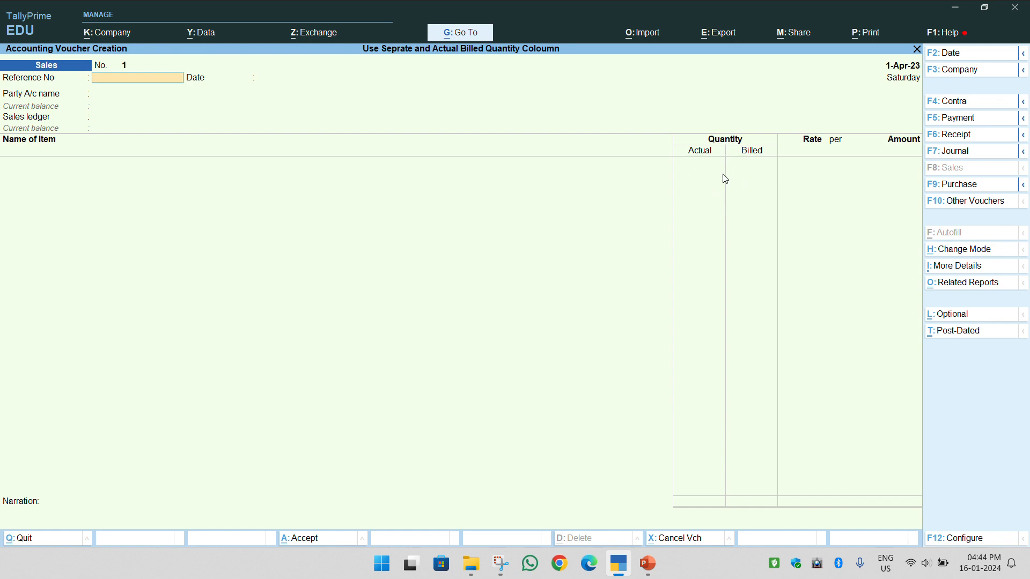
- Start a purchase voucher with supplier invoice number ab-01 and accept the date 1-Apr-23
click(942, 184)
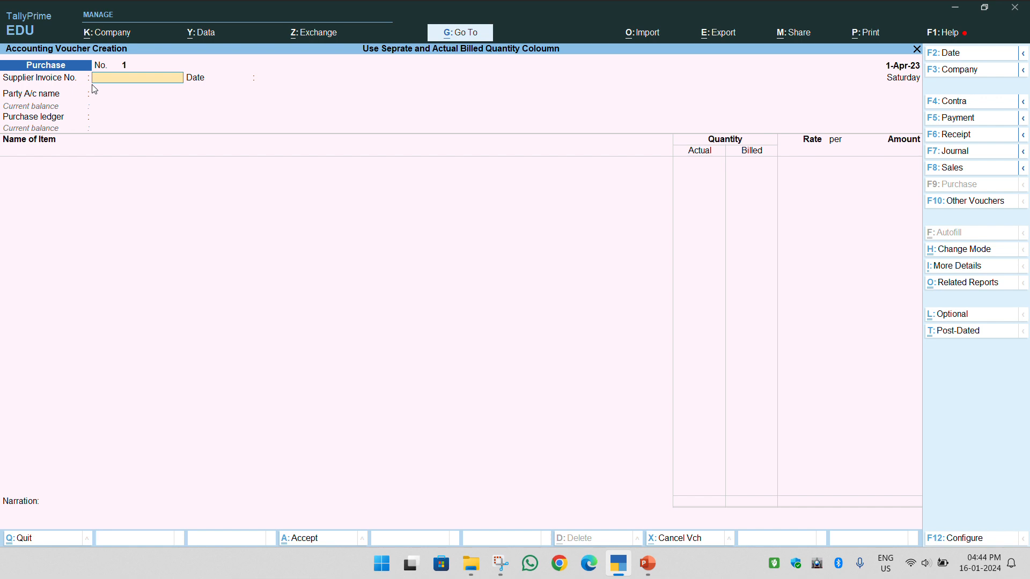
text(b-0)
key(Return)
key(Return)
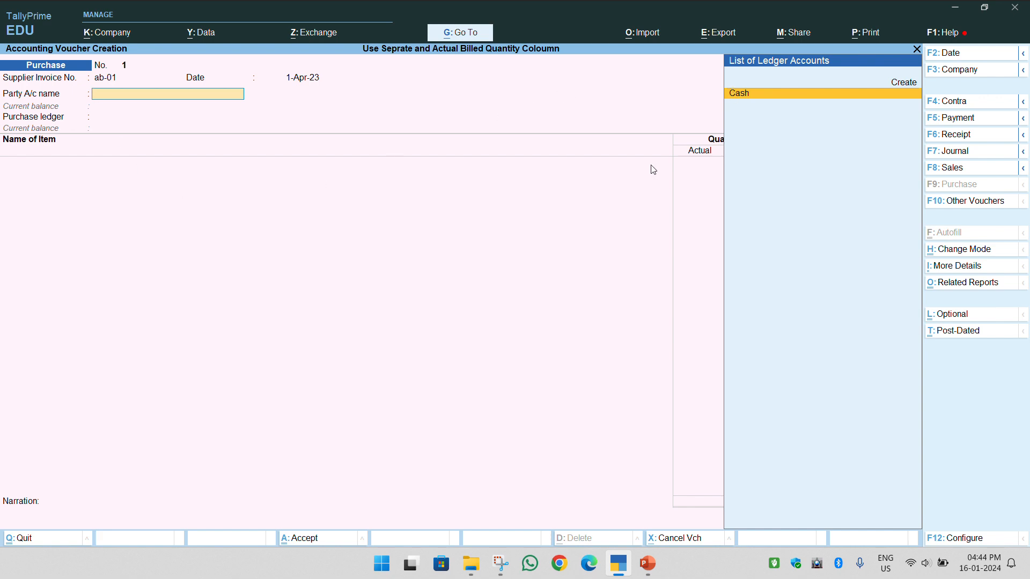
- Choose Cash as the purchase voucher's party account and leave all receipt details blank
key(Return)
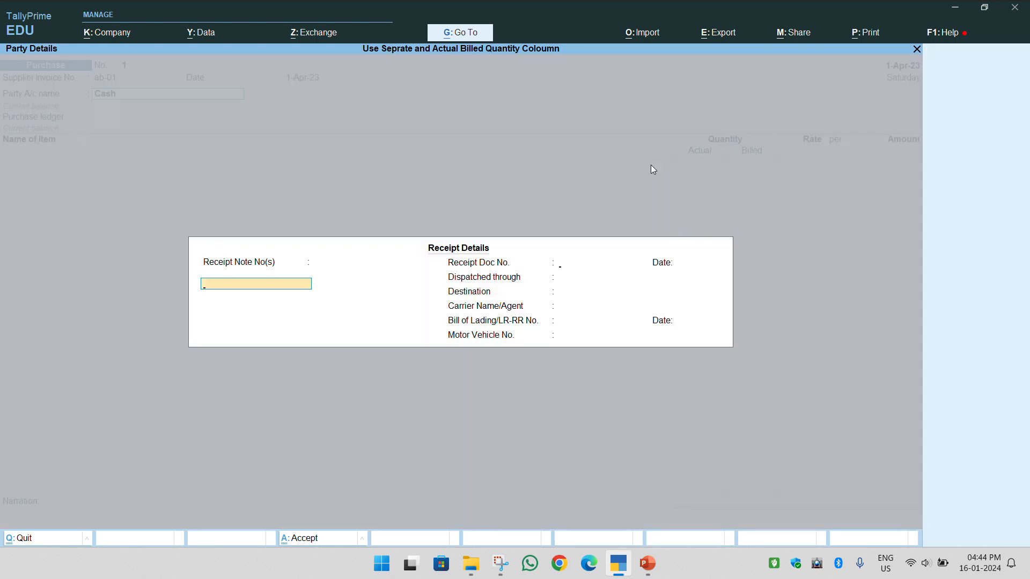
key(Return)
key(Return)
key(Return)
key(Return)
key(Return)
key(Return)
key(Return)
key(Return)
key(Return)
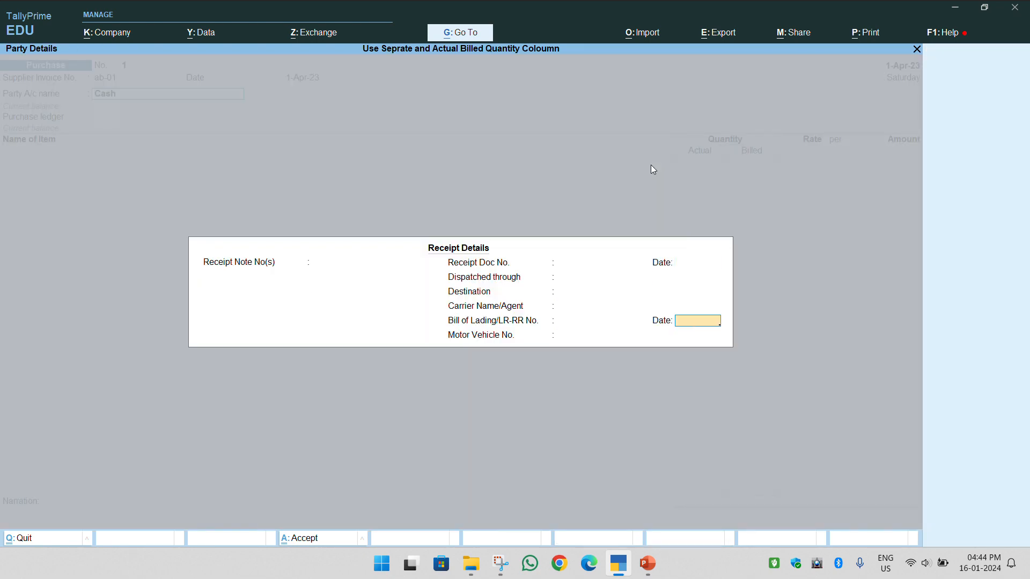
key(Return)
key(Return)
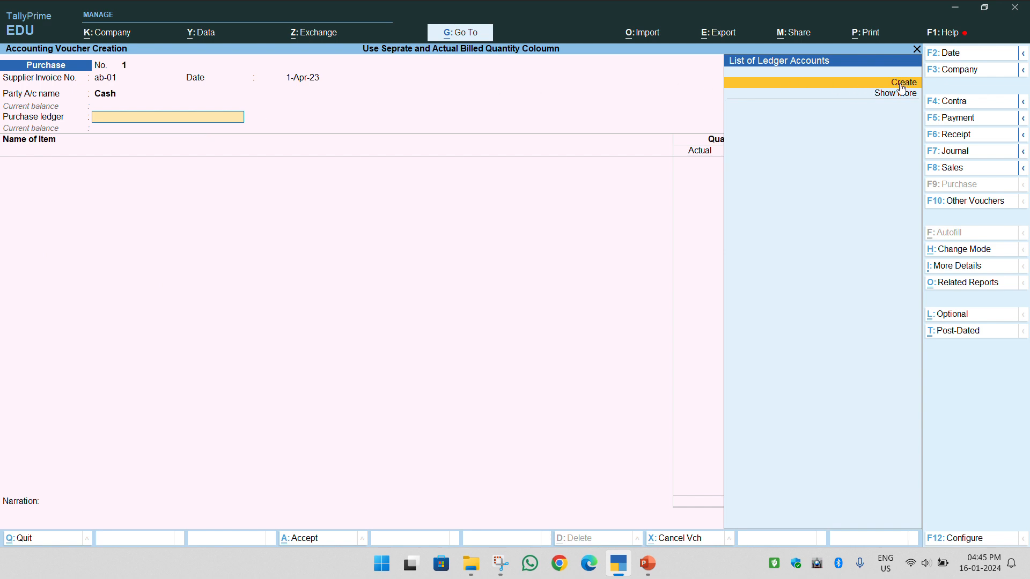
- Create a ledger named Purchase under Purchase Accounts and use it as the voucher's purchase ledger
key(alt+c)
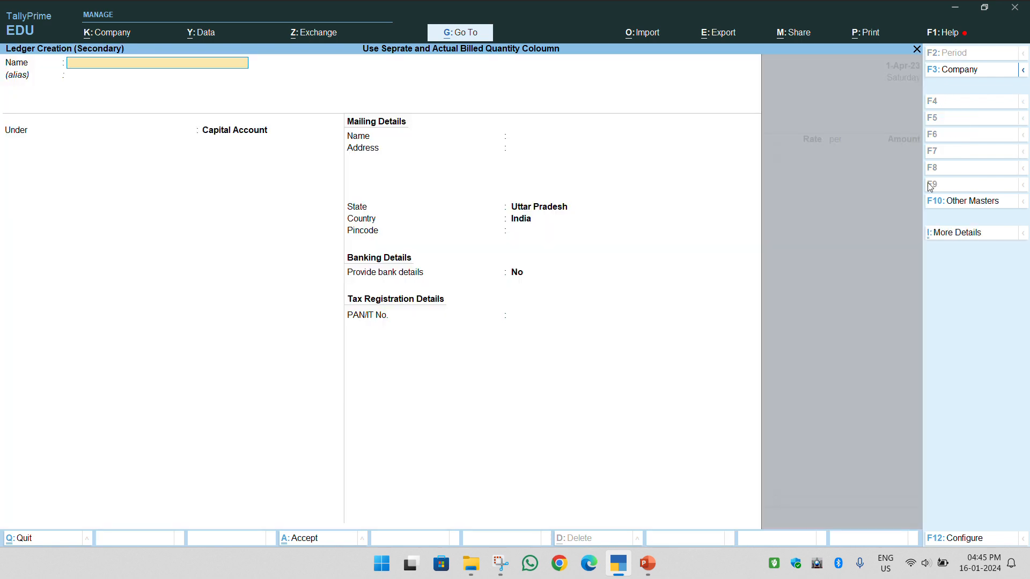
text(Purchase)
key(Return)
key(Return)
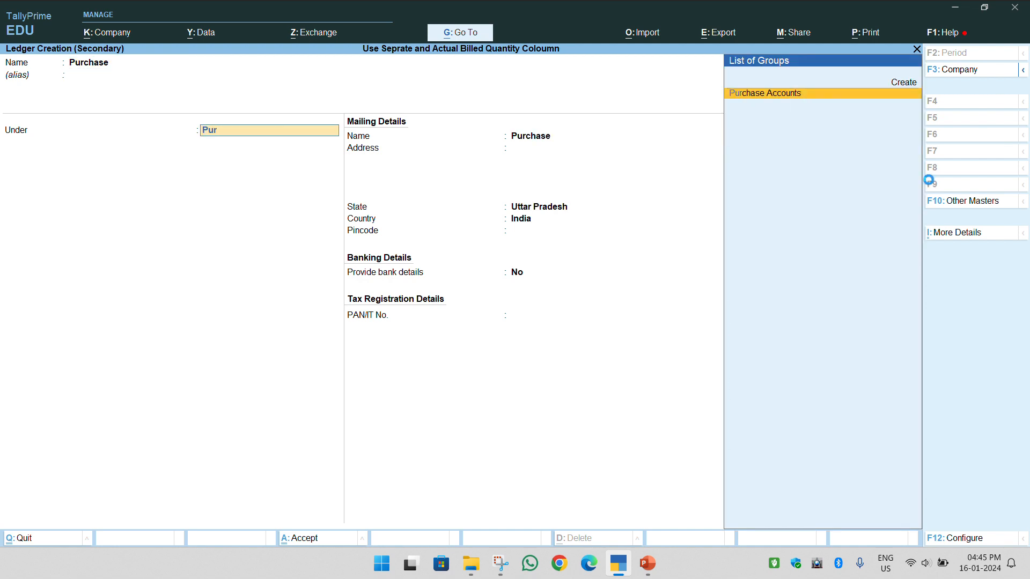
key(Return)
key(Return)
key(Return)
key(Return)
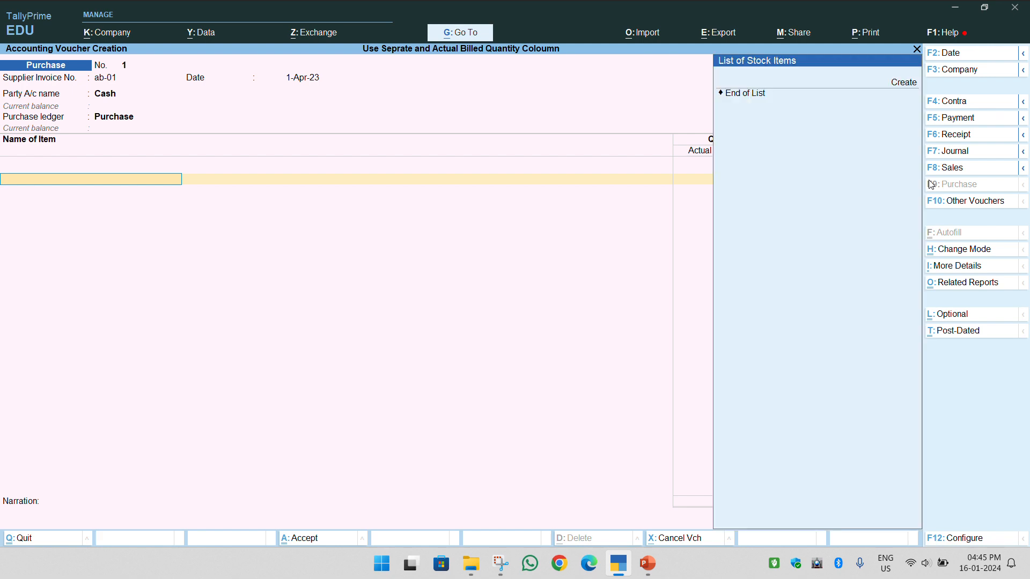
- Start a new stock item named Dell Keyboard from the purchase voucher's item line
key(Down)
key(Up)
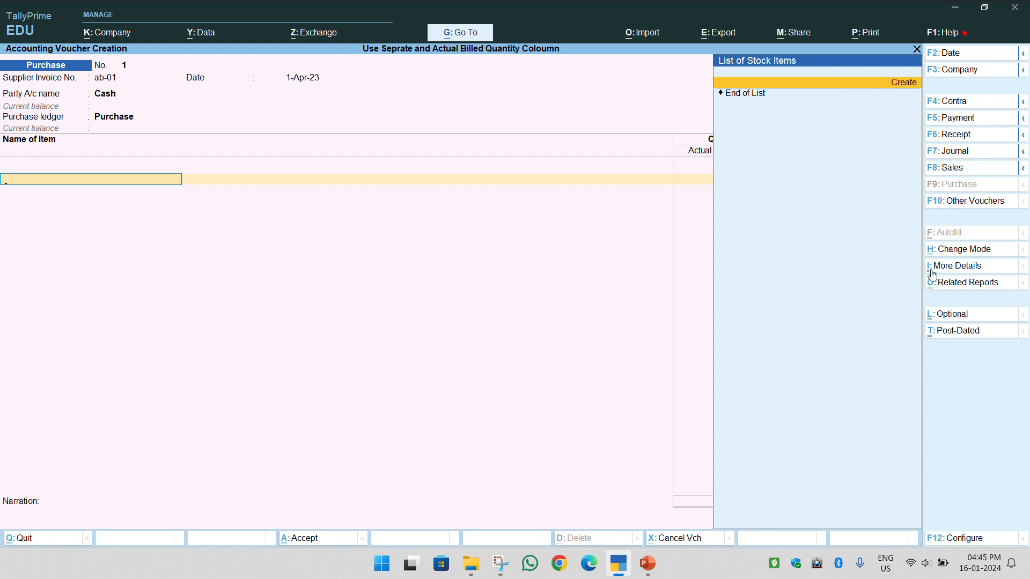
key(alt+c)
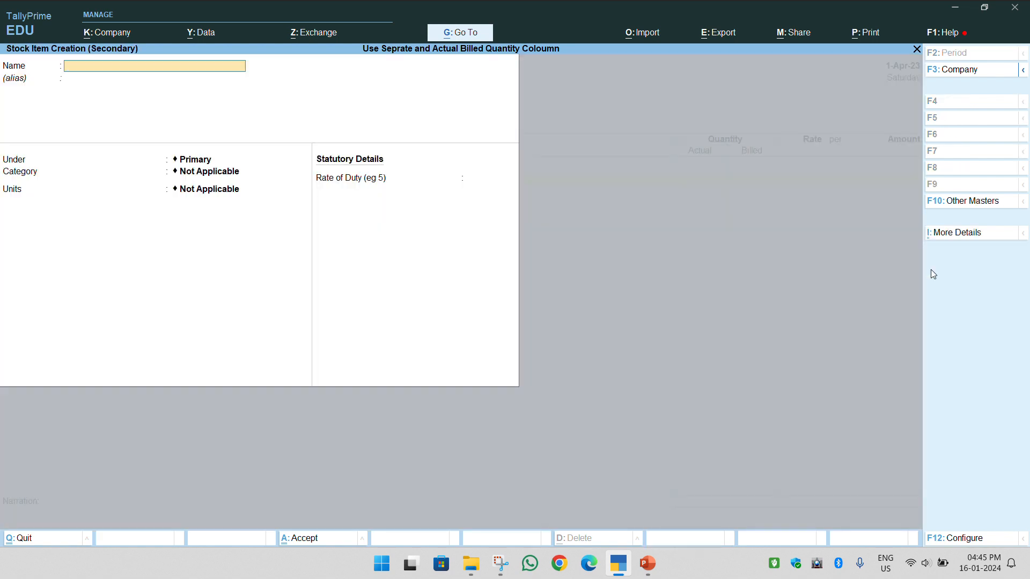
text(Dell Keyboard)
key(Return)
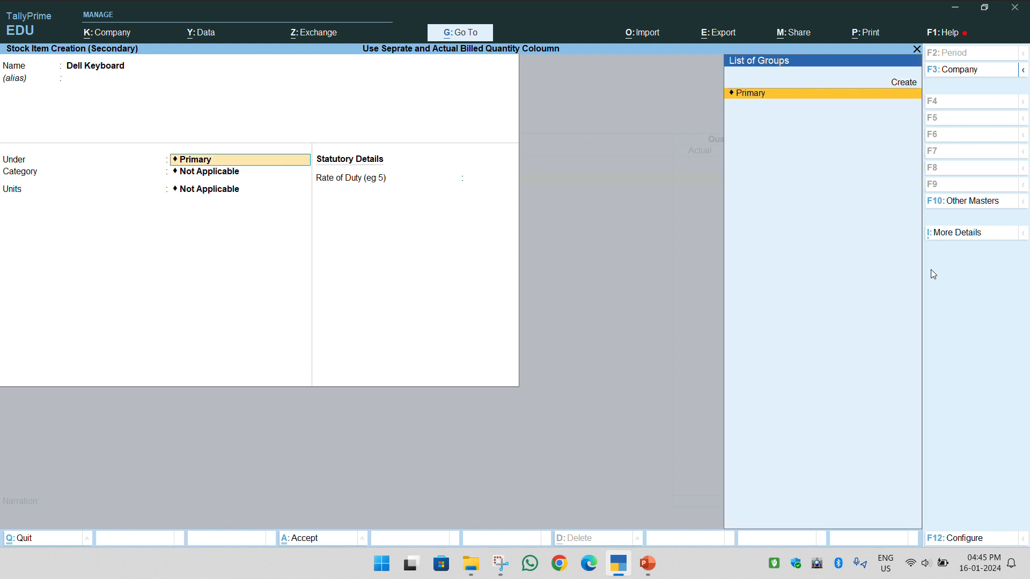
- Create a stock group named Dell under Primary and assign it to the Dell Keyboard item
key(Up)
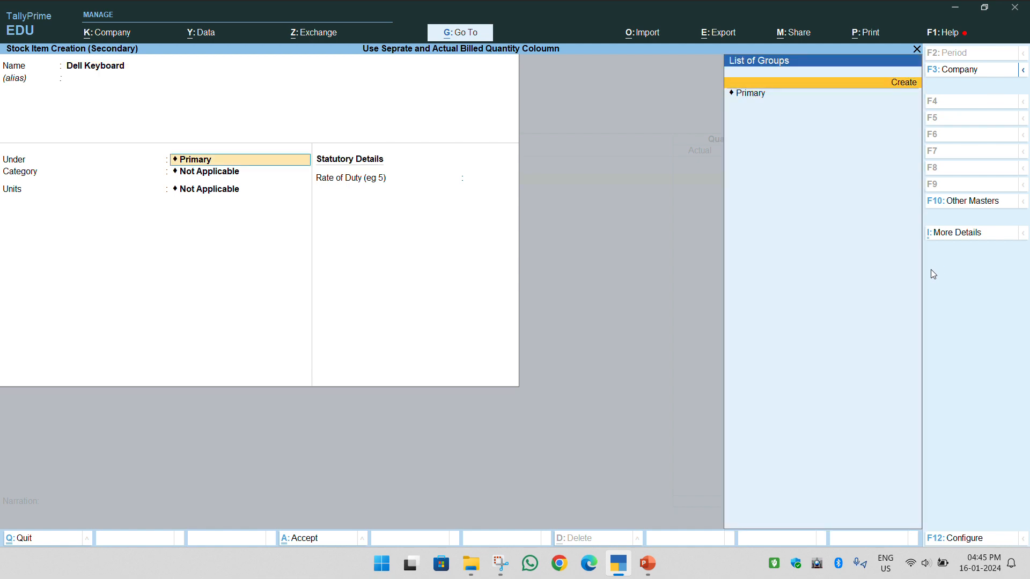
key(Return)
text(Dell)
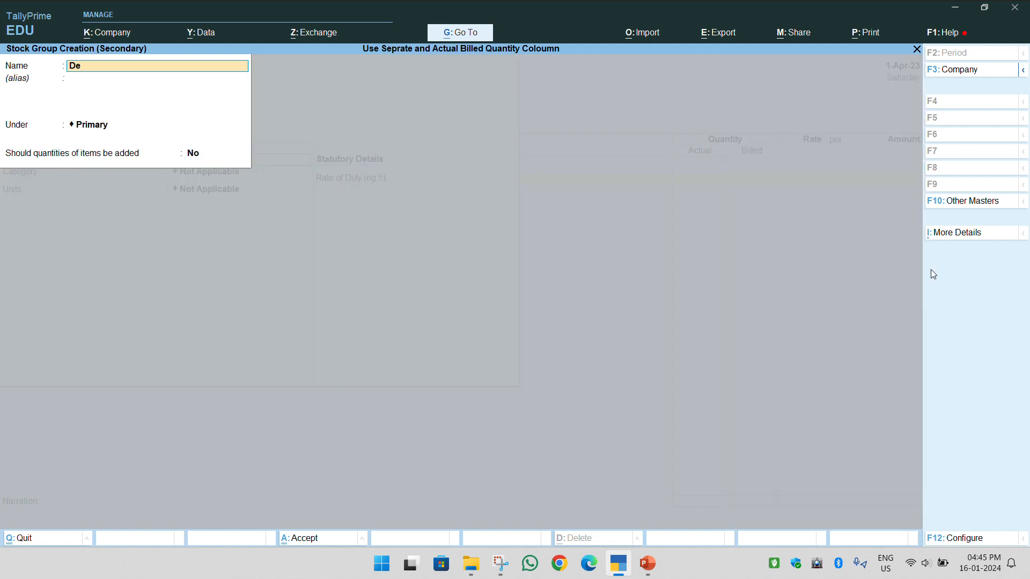
key(Return)
key(Return)
key(Return)
key(Return)
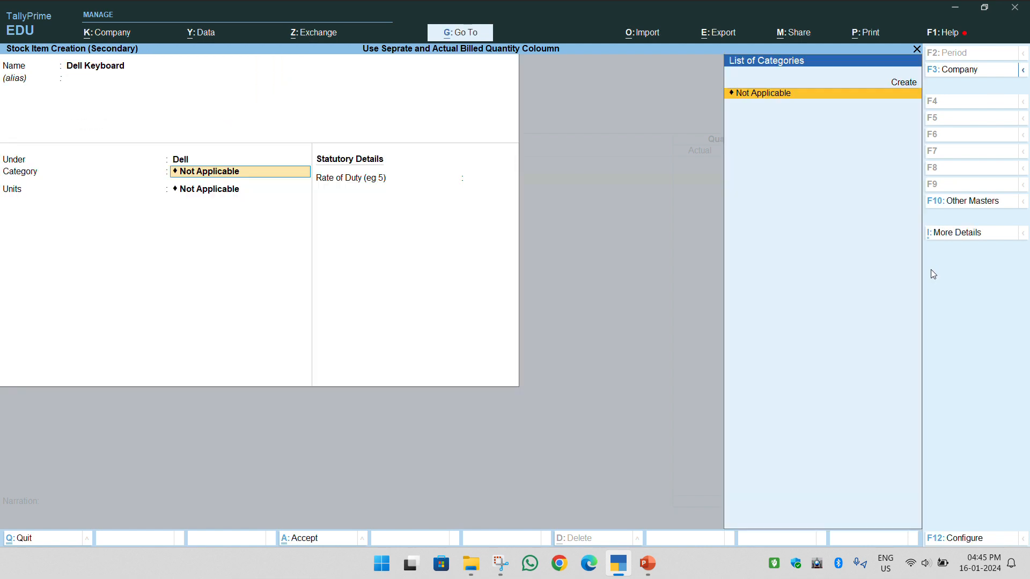
- Create a stock category named Wireless under Primary and assign it to the Dell Keyboard item
key(Up)
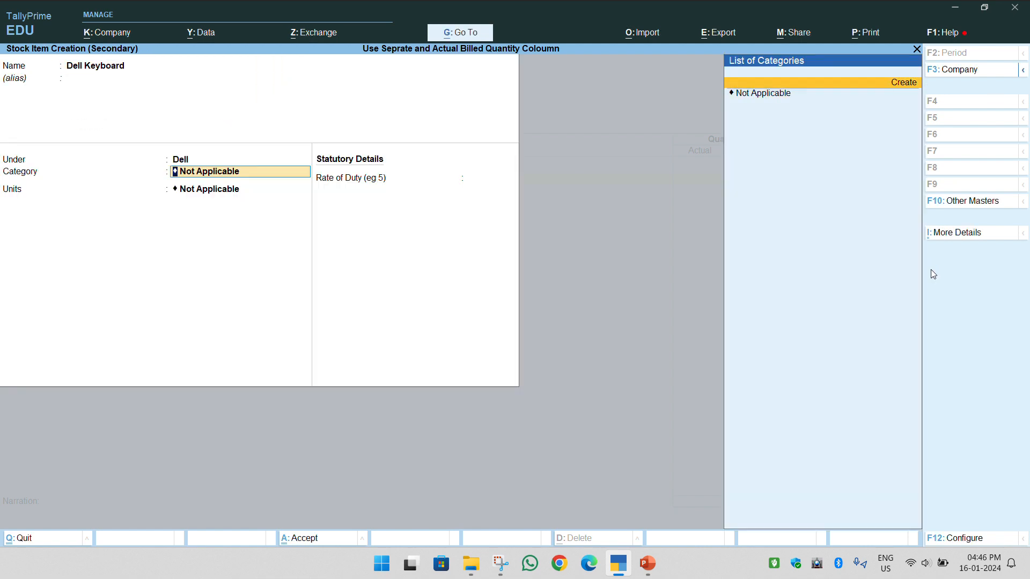
key(Return)
text(Wireles)
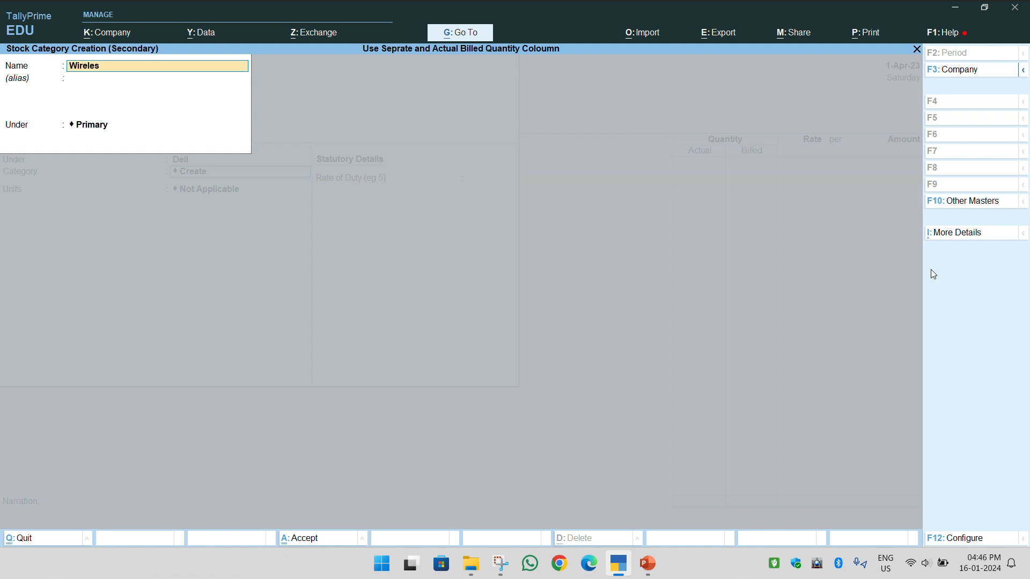
text(s)
key(Return)
key(Return)
key(Return)
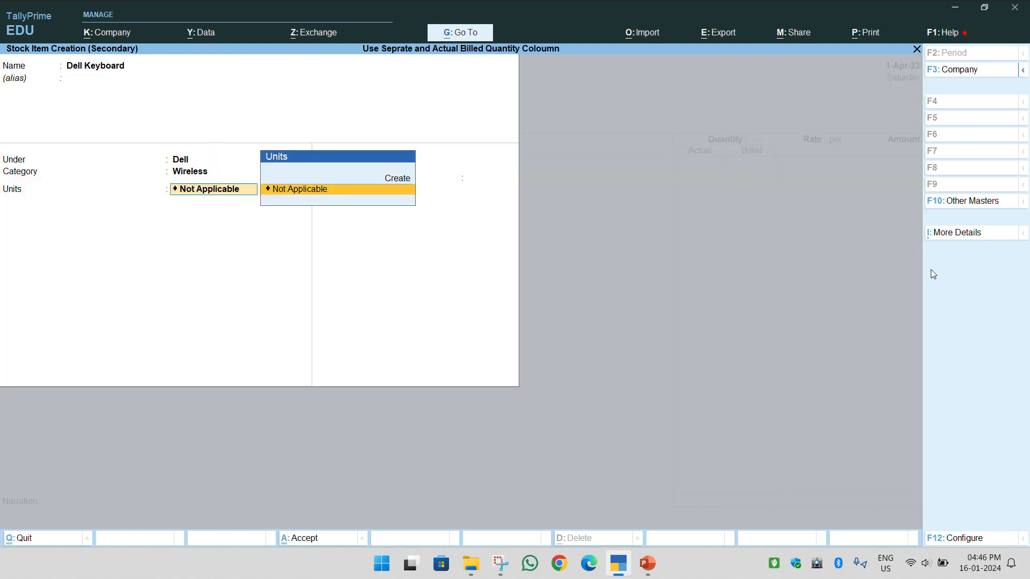
- Create a simple unit with symbol pcs, formal name Pieces and 0 decimal places for the Dell Keyboard item
key(Up)
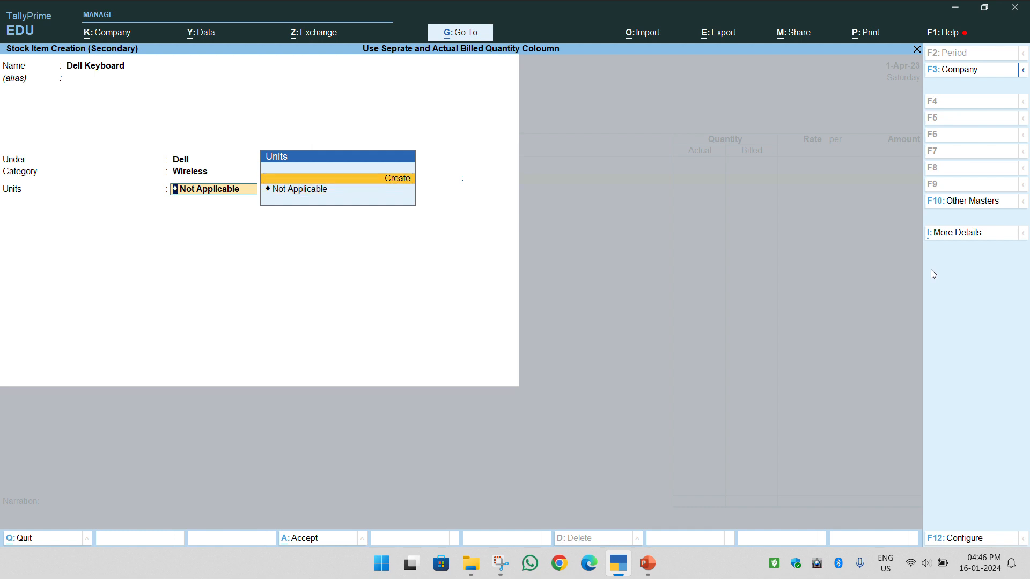
key(Return)
text(pcs)
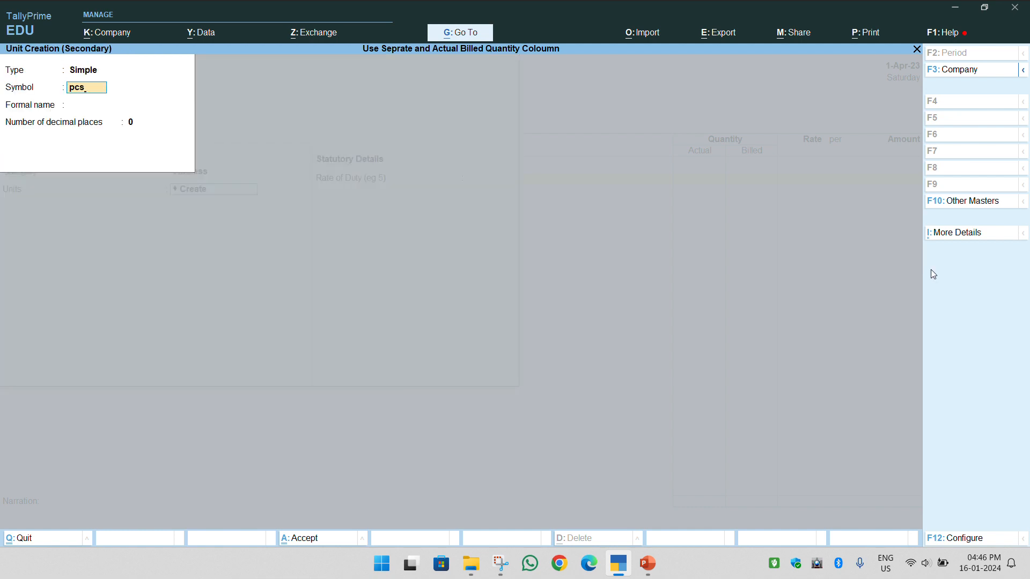
key(Return)
text(Pi)
text(r)
key(BackSpace)
text(eces)
key(Return)
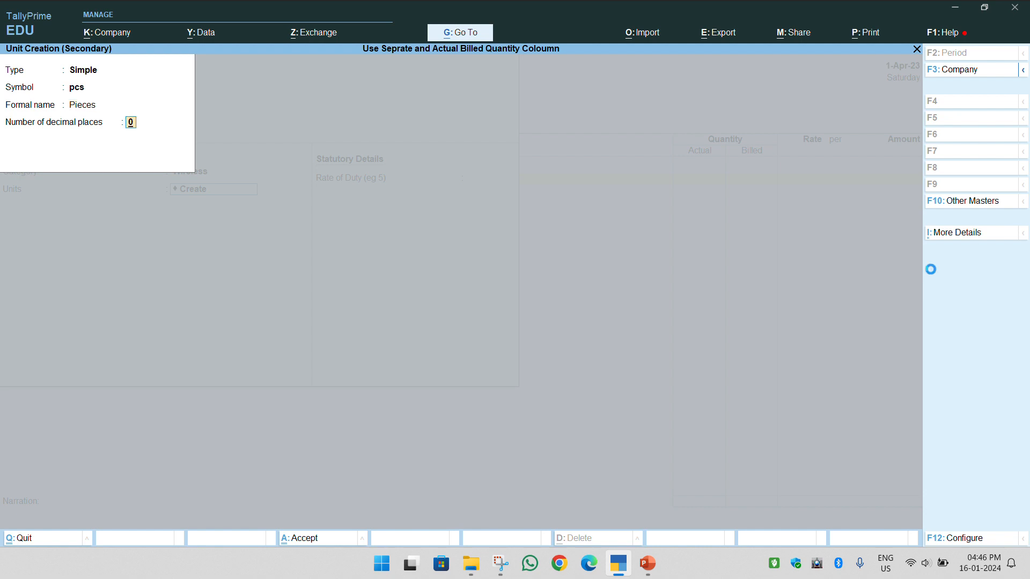
key(Return)
- Leave the rate of duty at 0 and save the Dell Keyboard stock item
key(Return)
key(Return)
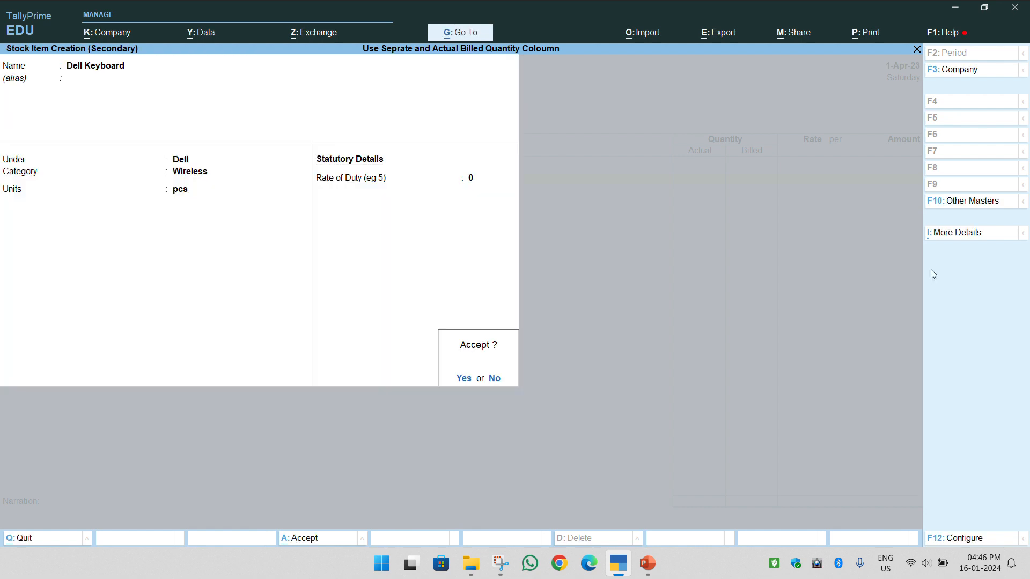
key(Return)
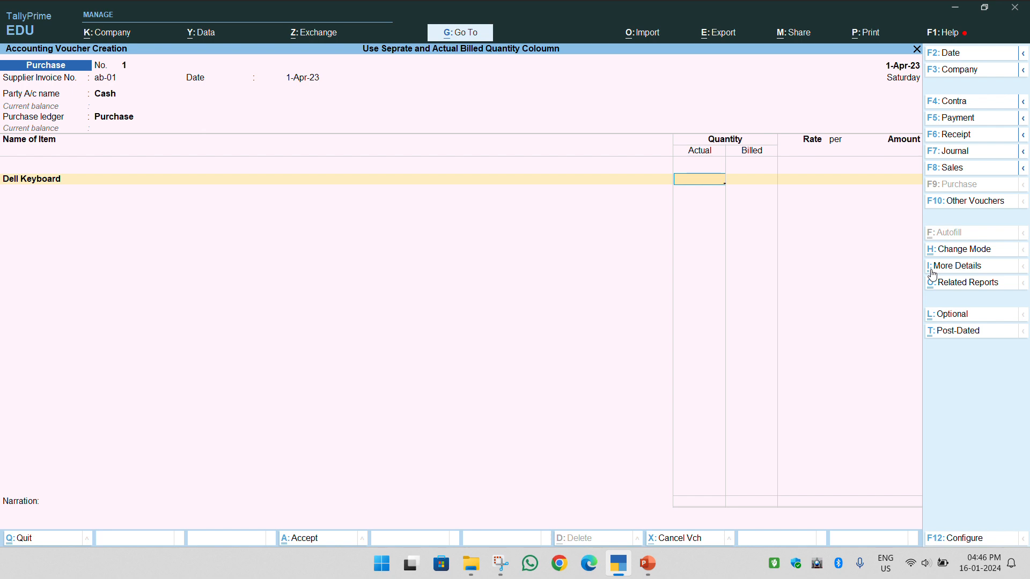
- Enter an actual quantity of 12 pcs, a billed quantity of 10 pcs and a rate of 750 for Dell Keyboard
text(2)
key(Return)
text(10)
key(Return)
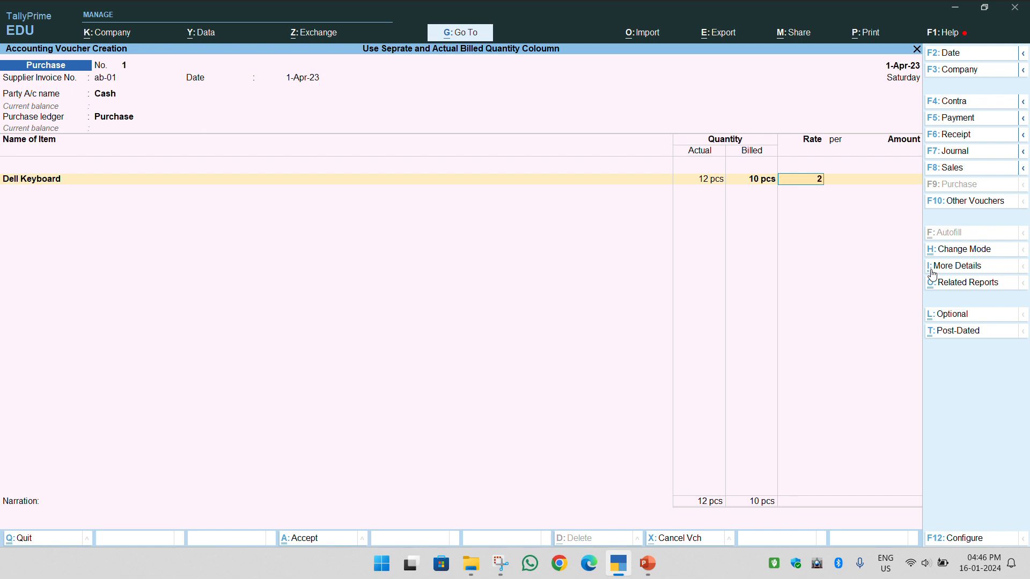
key(BackSpace)
key(BackSpace)
text(750)
key(Return)
key(Return)
key(Return)
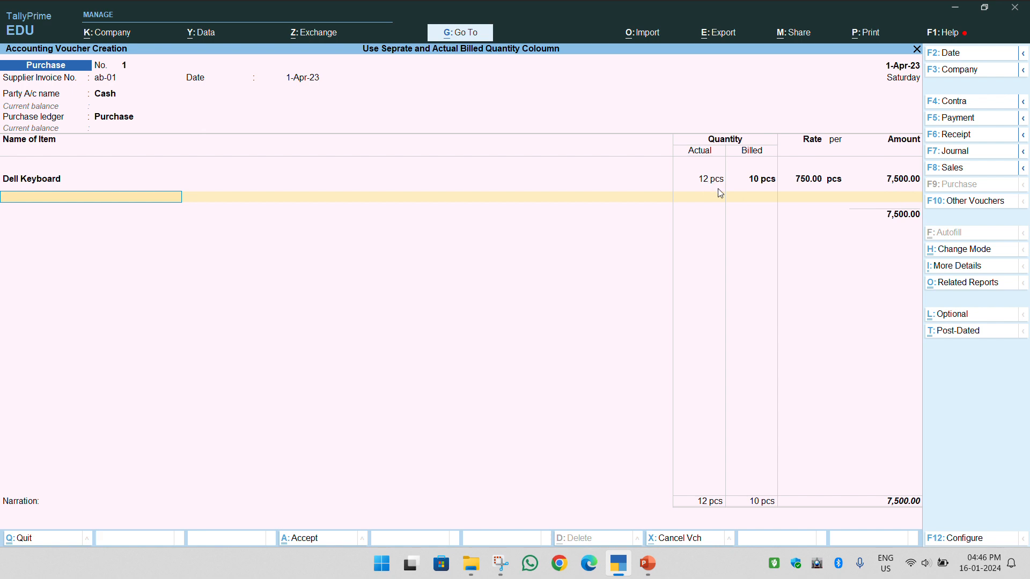
- End the item list, enter the narration "purchase 10 keyboard then free 2 keyboard offer based" and save the purchase voucher
key(Return)
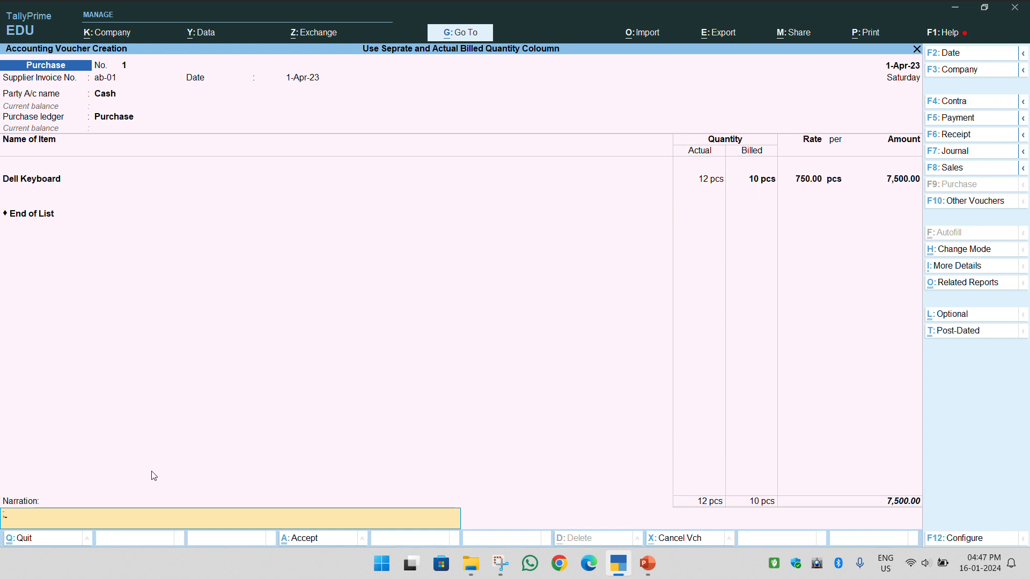
text(purchase)
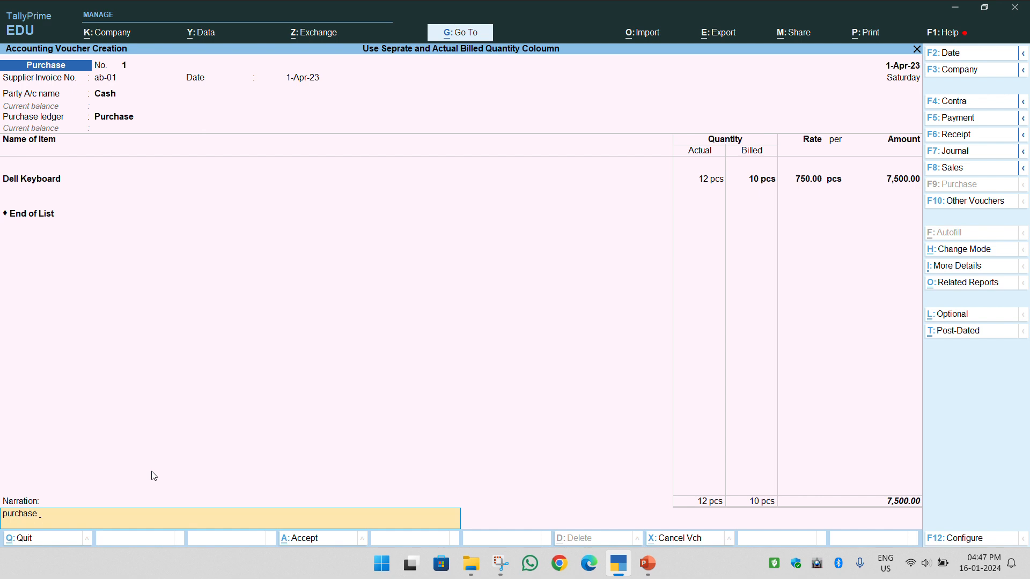
text( 10 keyboard the)
text(n free)
text( 2 keyoo)
text(oa)
key(BackSpace)
key(BackSpace)
key(BackSpace)
text(board offer ba)
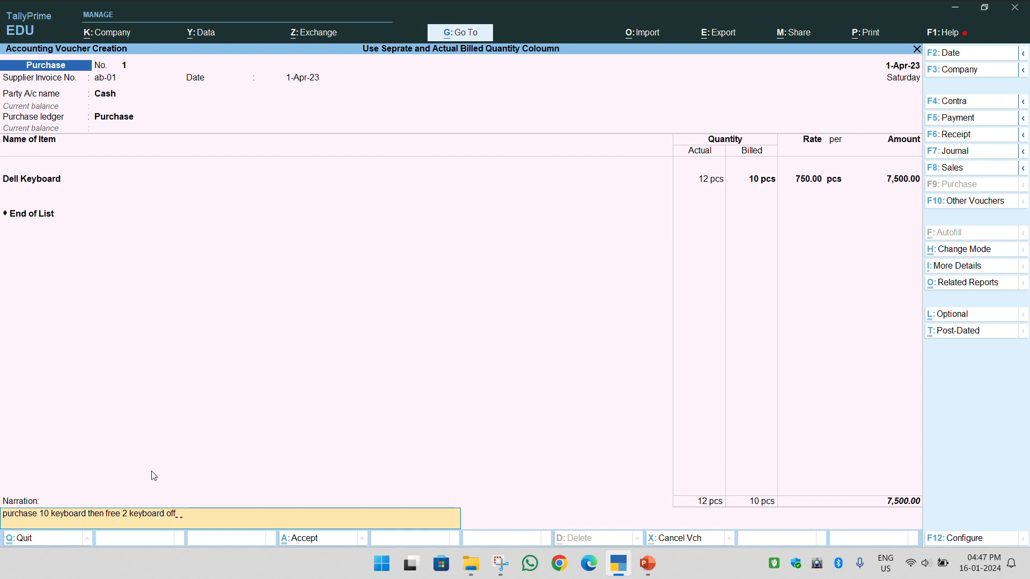
text(sed)
key(Return)
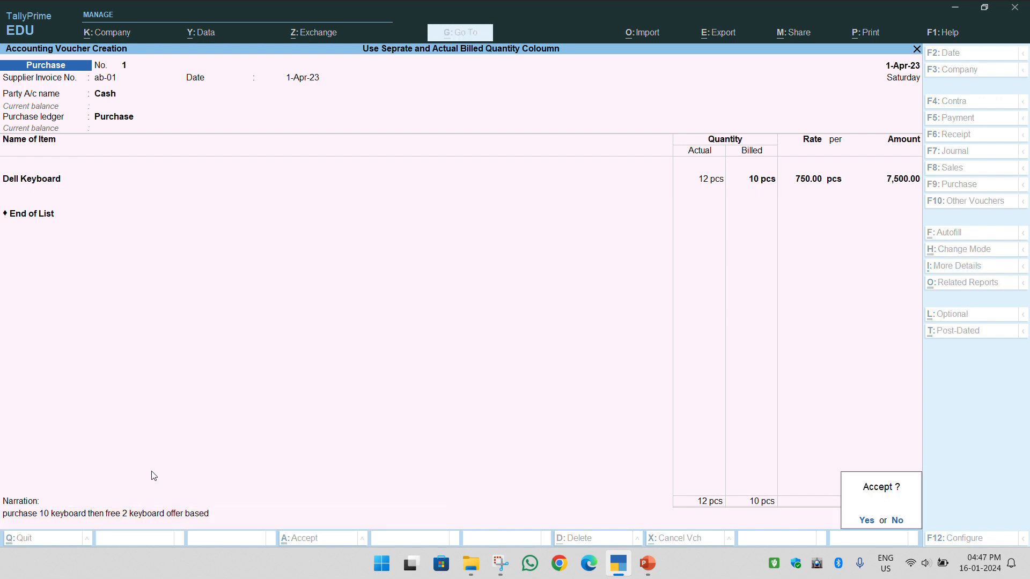
key(y)
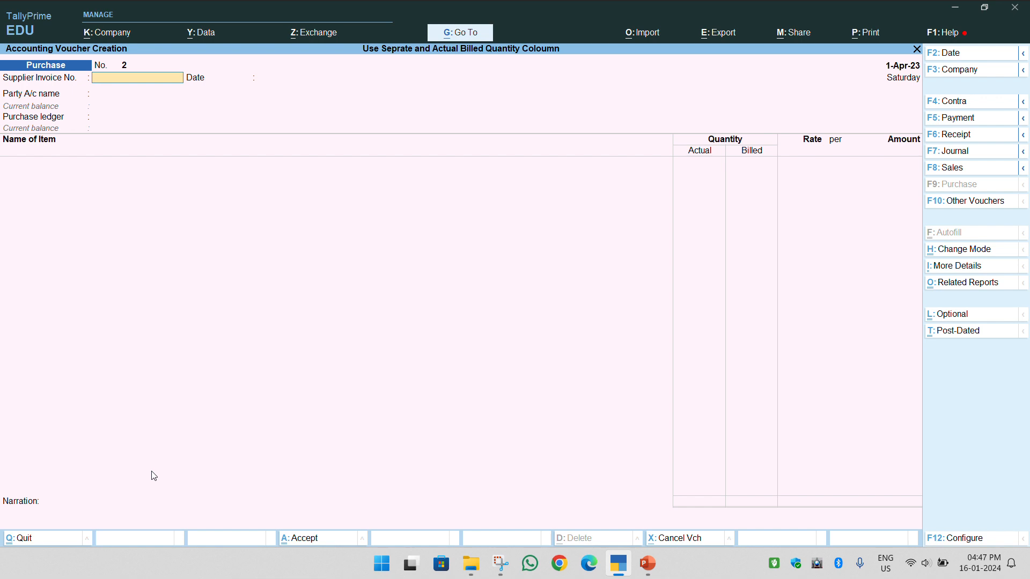
- Leave voucher entry and examine Dell Keyboard's purchase quantity, rate and cost in the Stock Query report
key(Escape)
key(y)
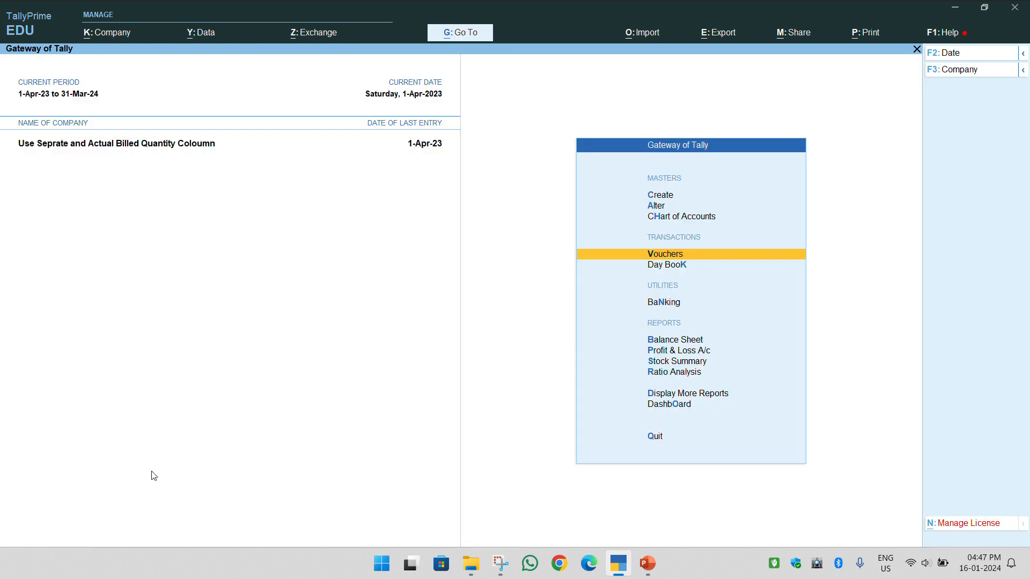
key(Up)
key(Up)
key(Up)
key(Up)
key(Up)
key(Up)
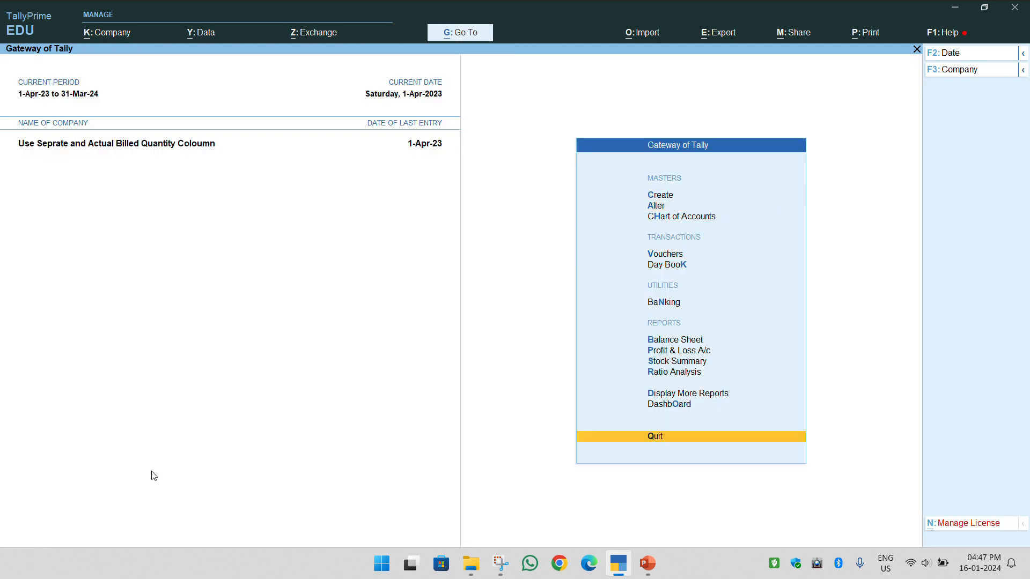
key(Return)
key(Up)
key(Up)
key(Up)
key(Up)
key(Down)
key(Return)
key(Return)
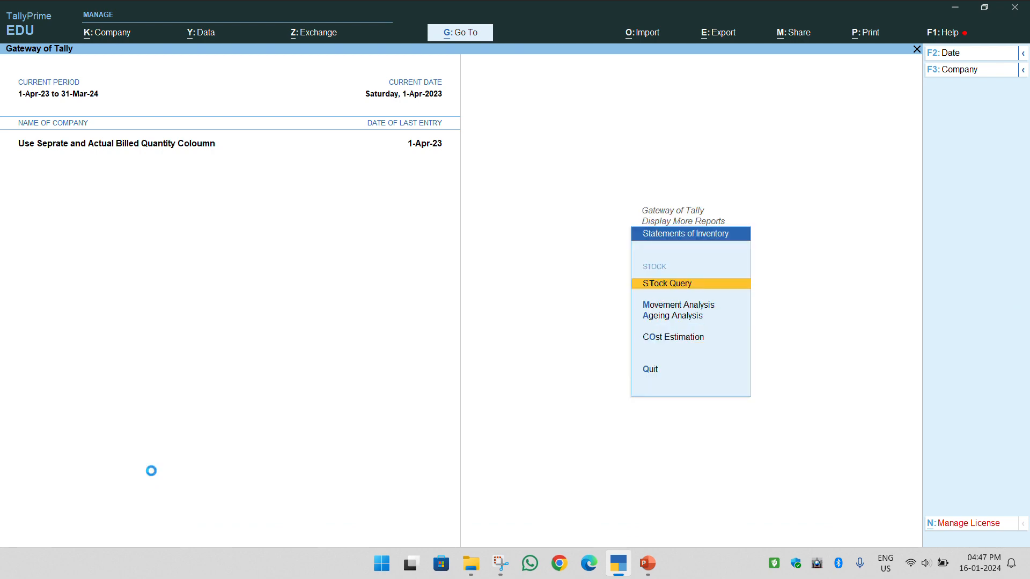
key(Return)
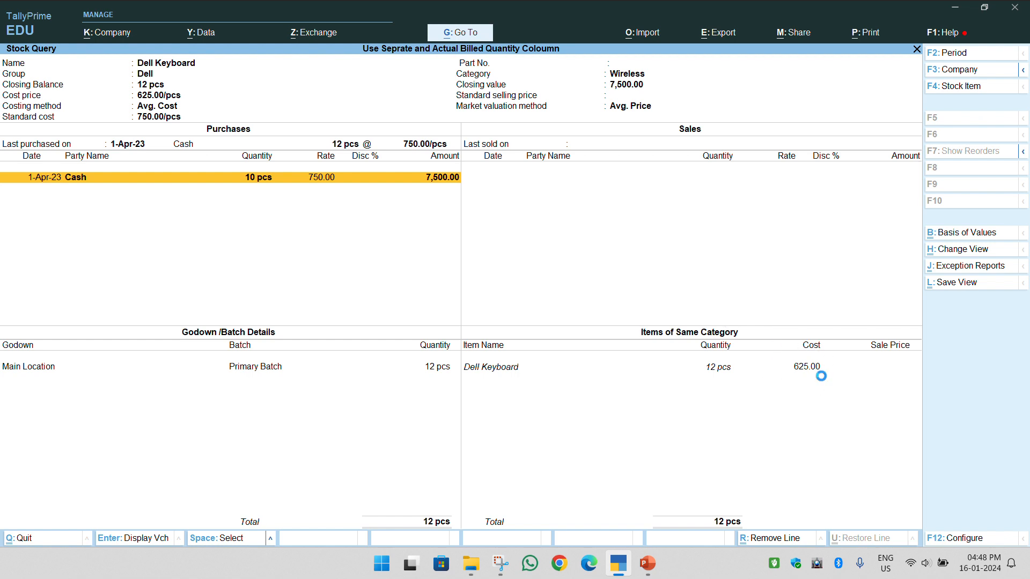
key(Escape)
key(Escape)
key(Escape)
key(Escape)
key(Up)
key(Up)
key(Up)
key(Up)
key(Up)
key(Up)
key(Up)
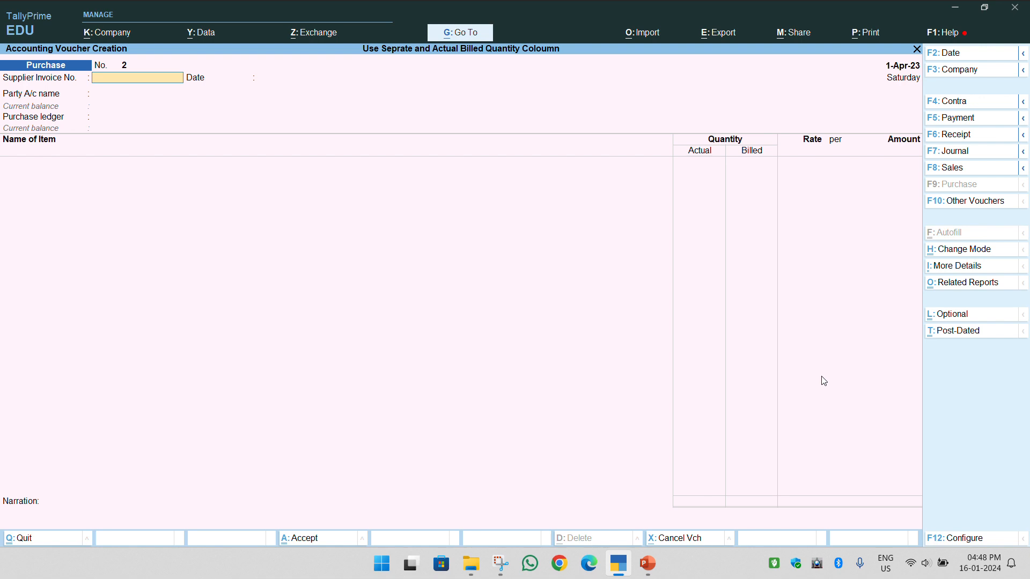
key(F8)
key(Escape)
key(y)
- Open the Stock Summary and examine the Dell group's closing quantity, rate and value per item
key(Down)
key(Down)
key(Down)
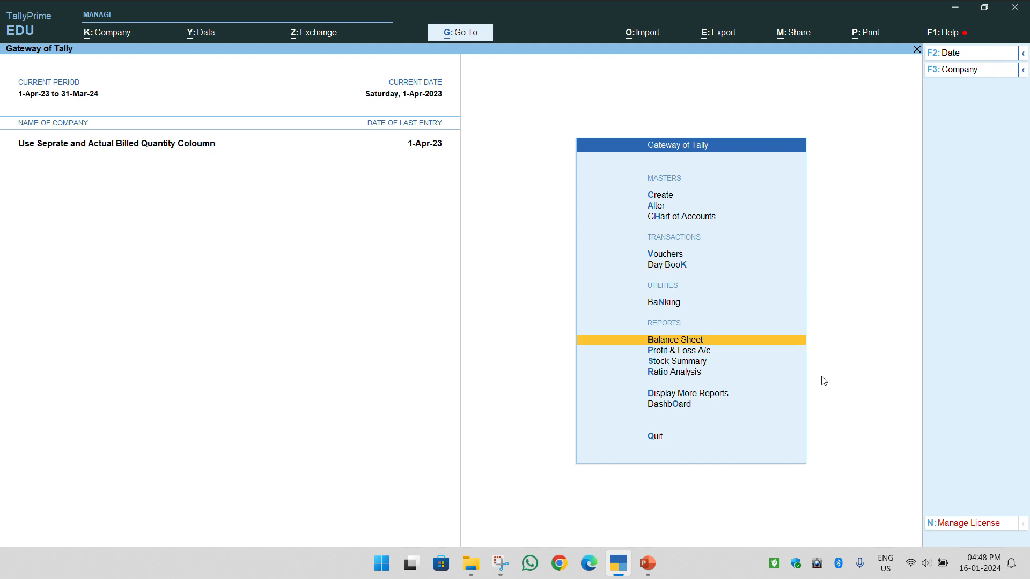
key(Down)
key(Down)
key(Return)
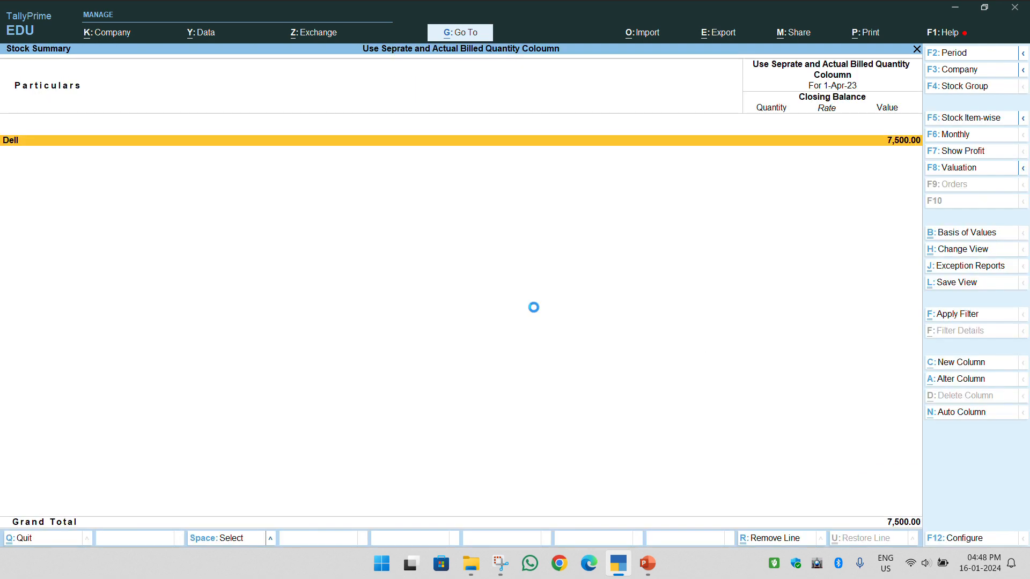
key(Return)
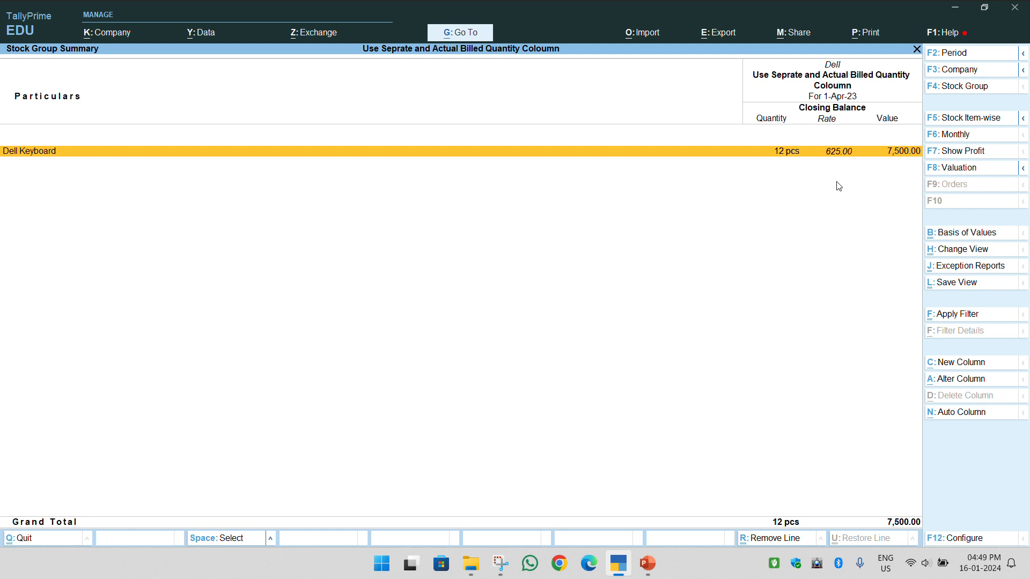
key(Escape)
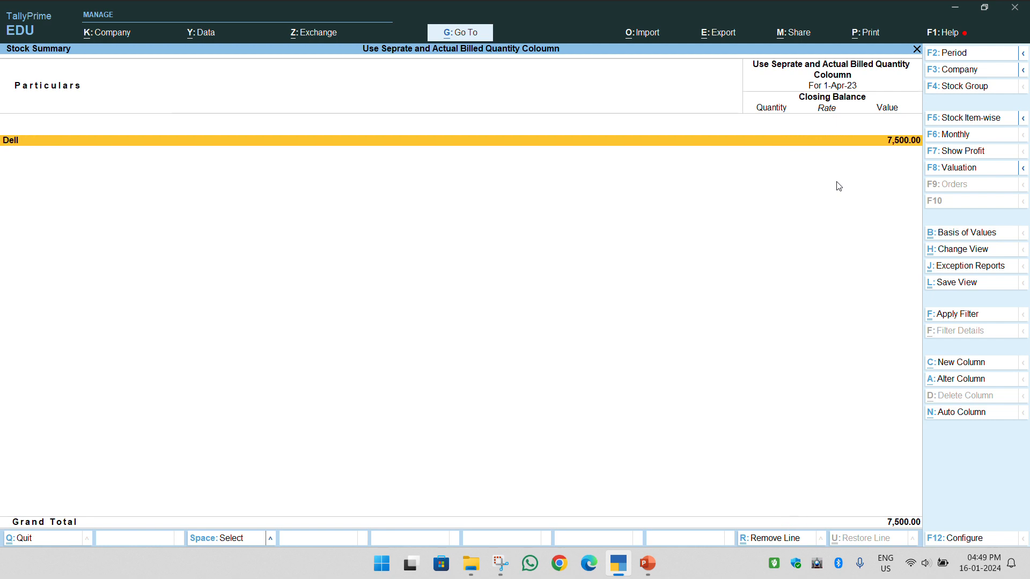
key(Escape)
key(Escape)
key(Escape)
- Start a sales voucher with reference number rt-780 and accept the date 1-Apr-23
key(Up)
key(Down)
key(Down)
key(Down)
key(Down)
key(Return)
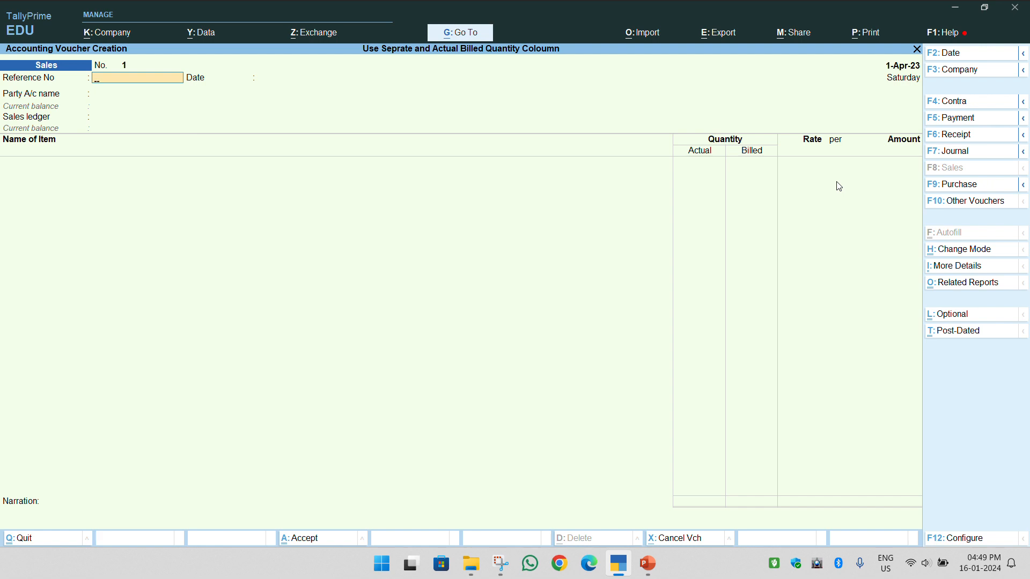
text(rt-780)
key(Return)
key(Return)
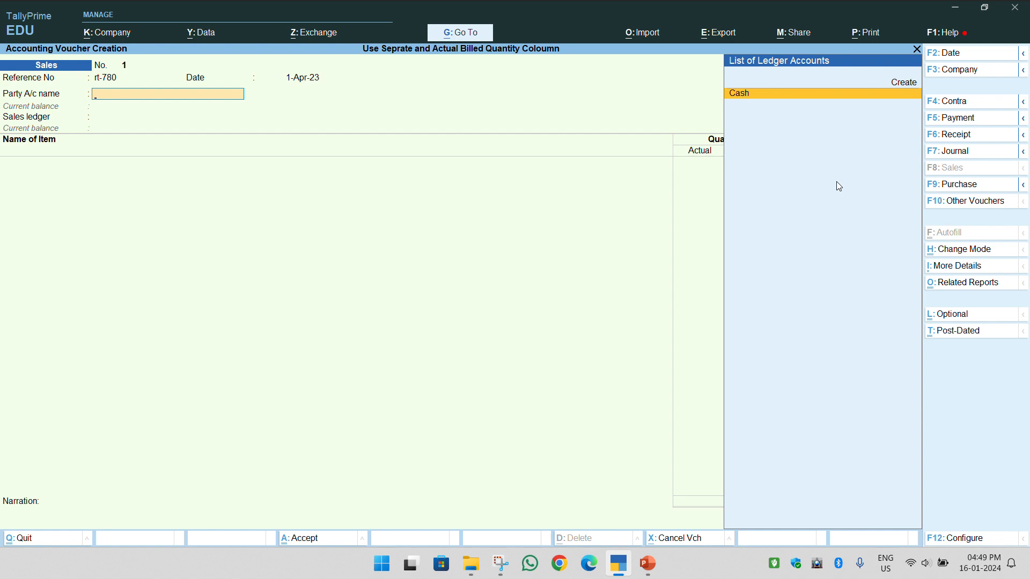
key(Return)
key(Return)
key(Return)
key(Return)
key(ctrl+a)
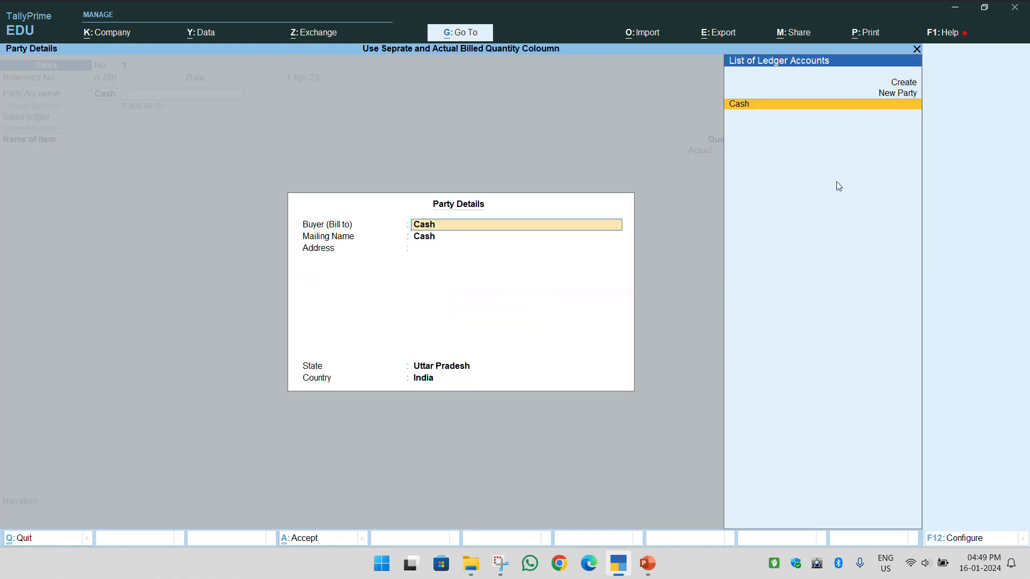
key(Escape)
key(Escape)
- Select Cash as the sales voucher's party account and leave all dispatch details blank
key(Return)
key(Return)
key(Return)
key(Return)
key(Return)
key(Return)
key(Return)
key(Return)
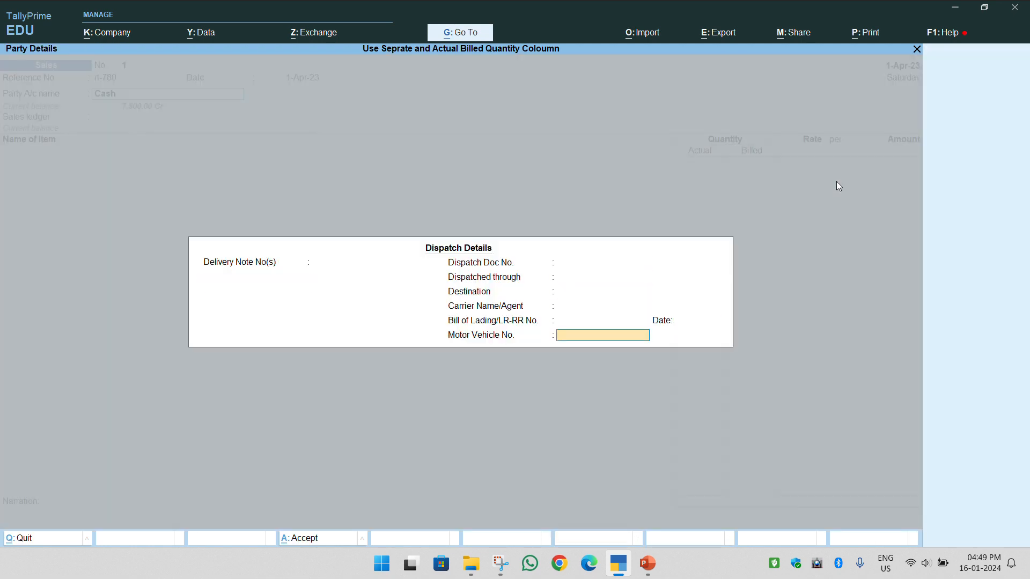
key(Return)
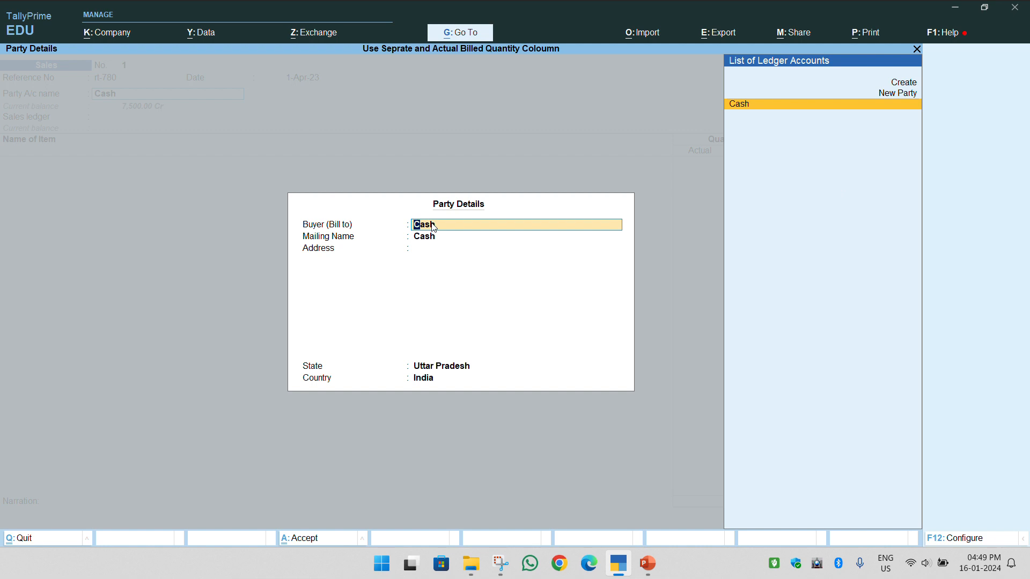
- Enter the buyer's name in the party details, keeping the matching mailing name and Uttar Pradesh as the state
text(Vive)
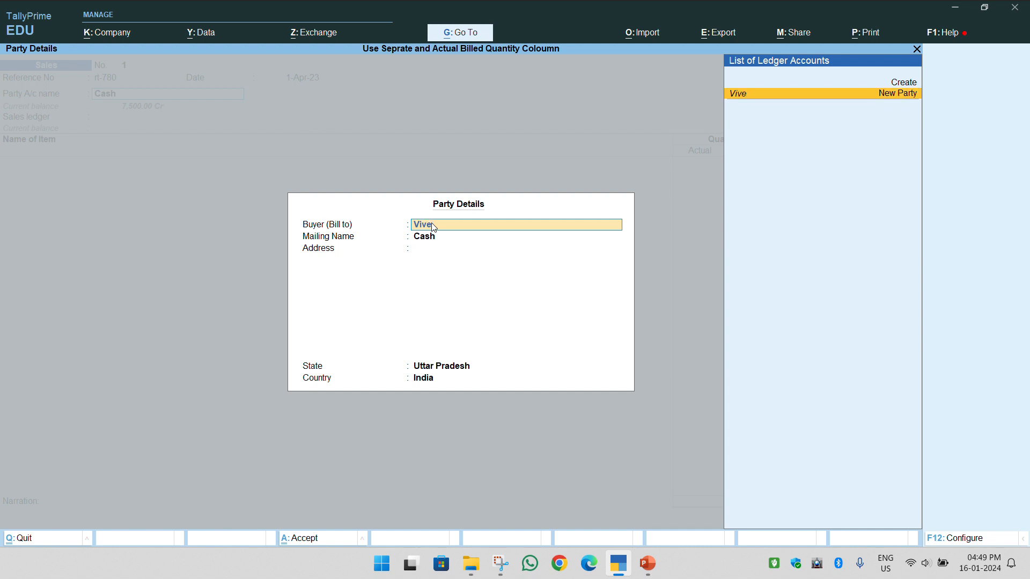
text(k)
key(Return)
key(Return)
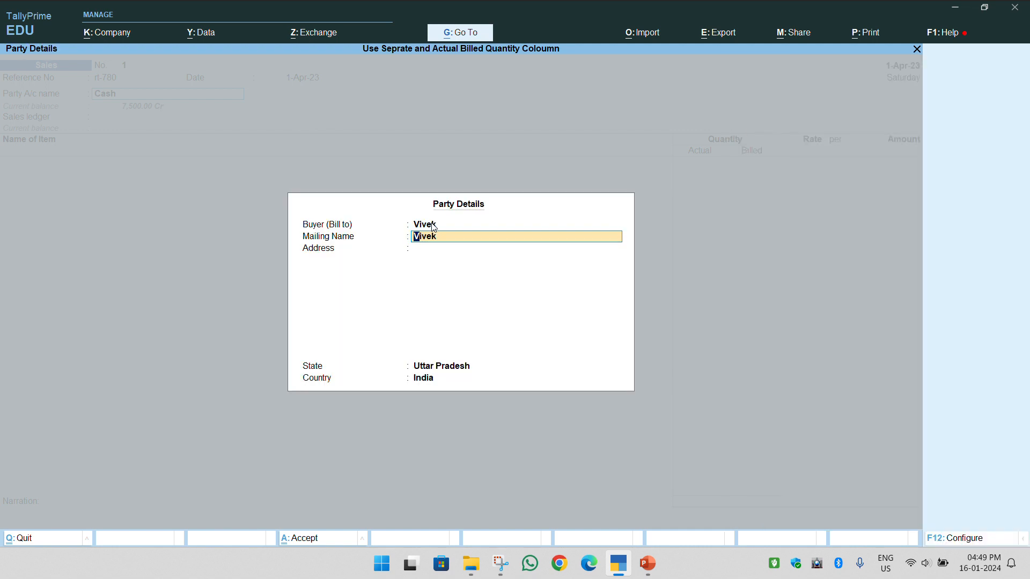
key(Return)
key(Return)
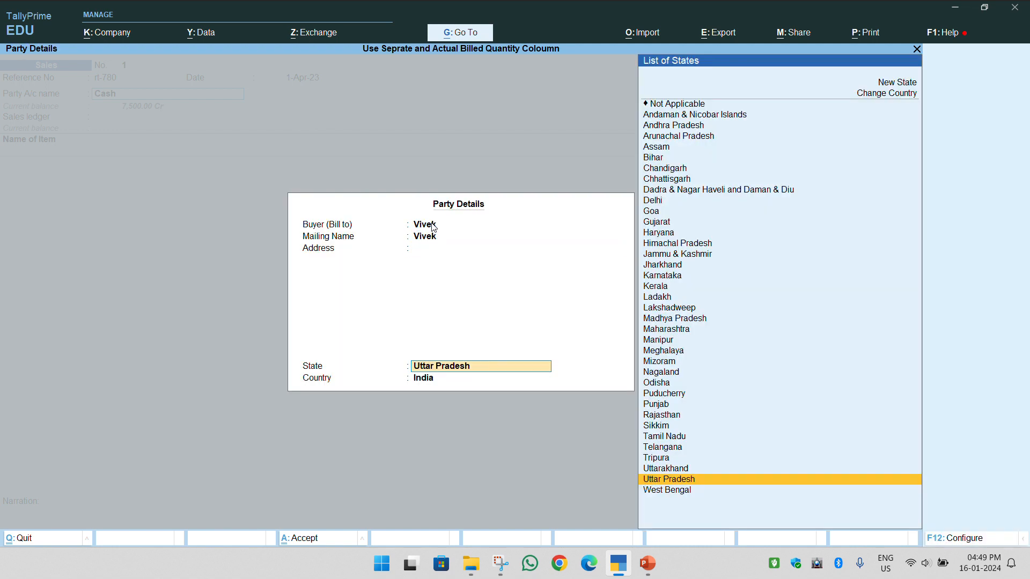
key(Return)
key(Return)
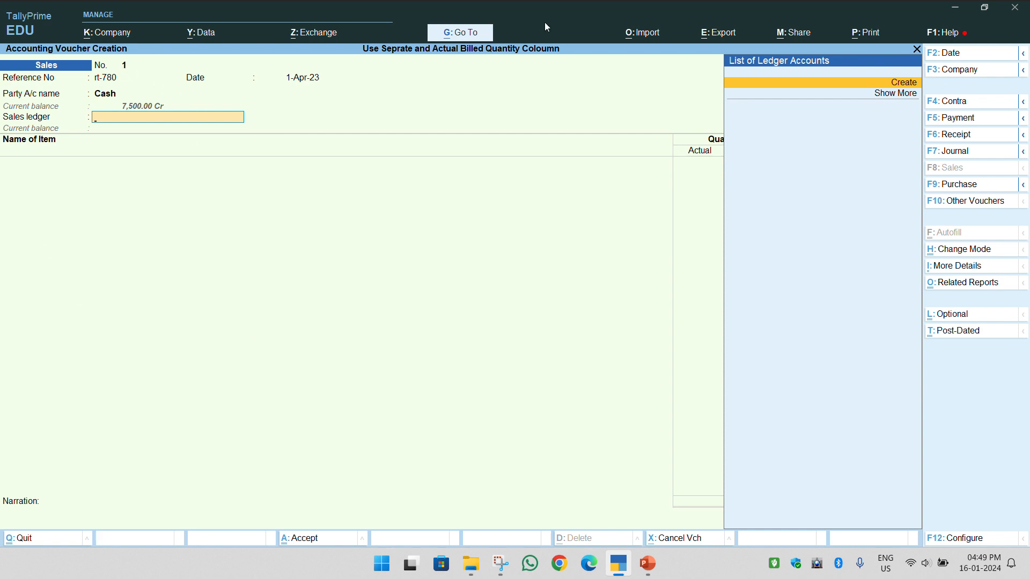
- Create a ledger named Sales under Sales Accounts and use it as the voucher's sales ledger
click(884, 82)
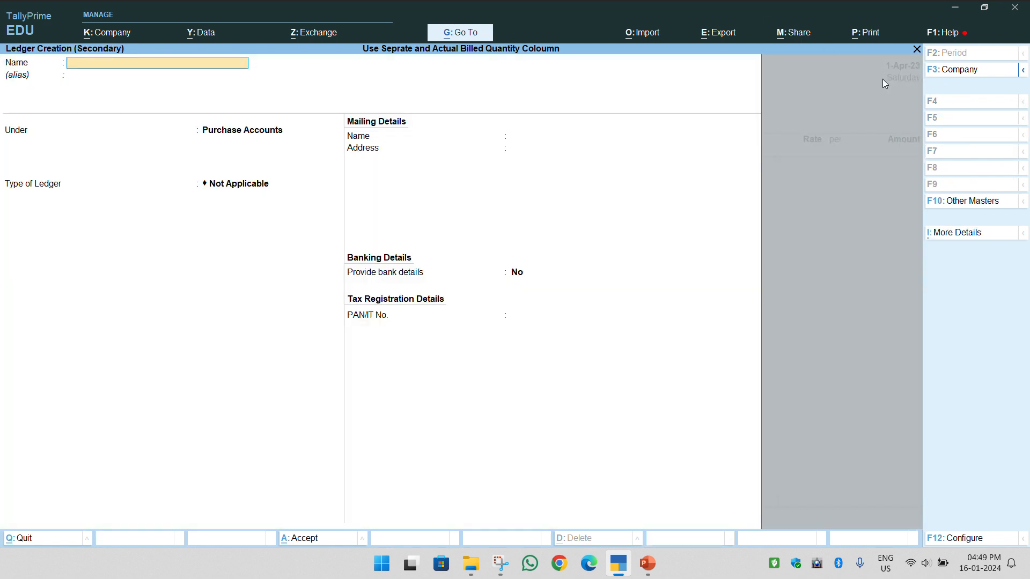
text(Sales)
key(Return)
key(Return)
text(Sa)
key(Return)
key(Return)
key(Return)
key(Return)
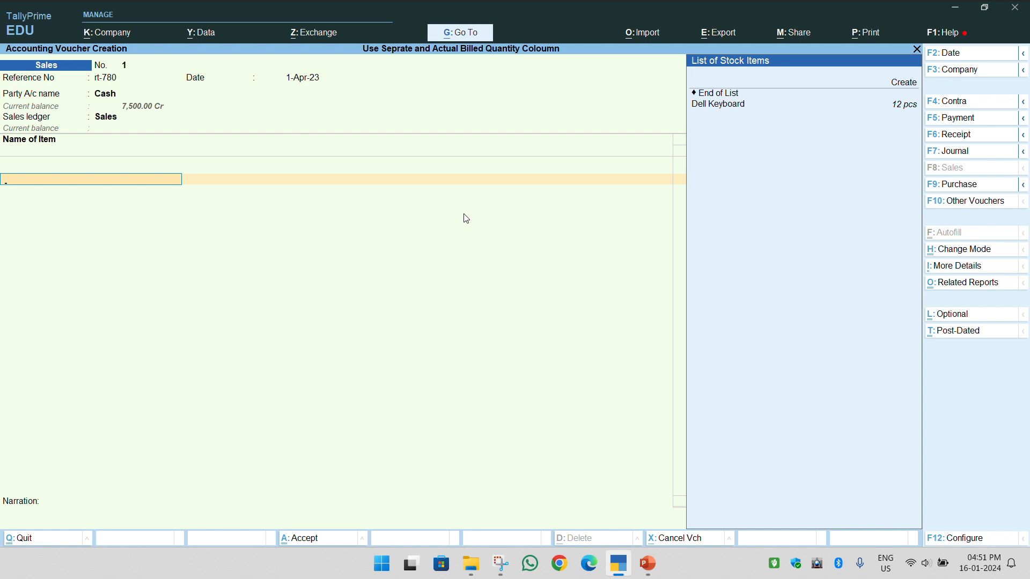
- Add Dell Keyboard to the sales voucher with actual quantity 7 pcs, billed quantity 6 pcs and a rate of 1,000 per piece
key(Down)
key(Down)
key(Return)
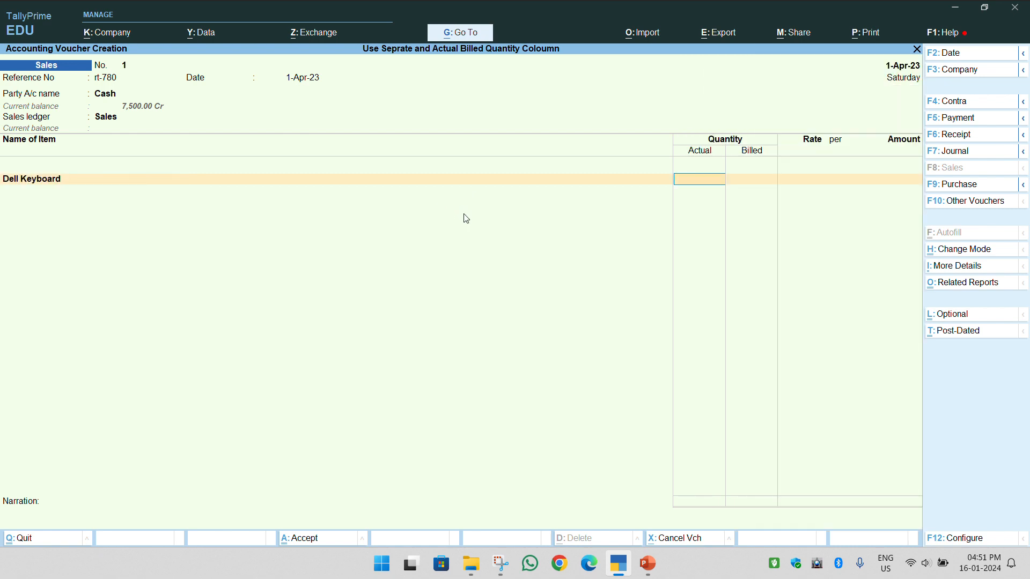
text(6)
key(Return)
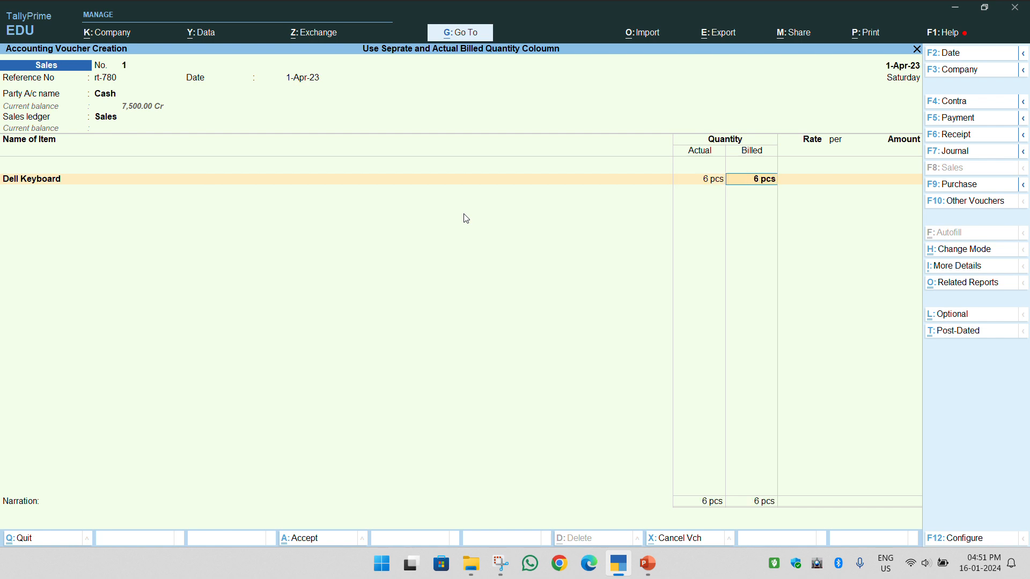
key(BackSpace)
text(7)
key(Return)
key(Return)
text(1,000)
key(Return)
key(Return)
key(Return)
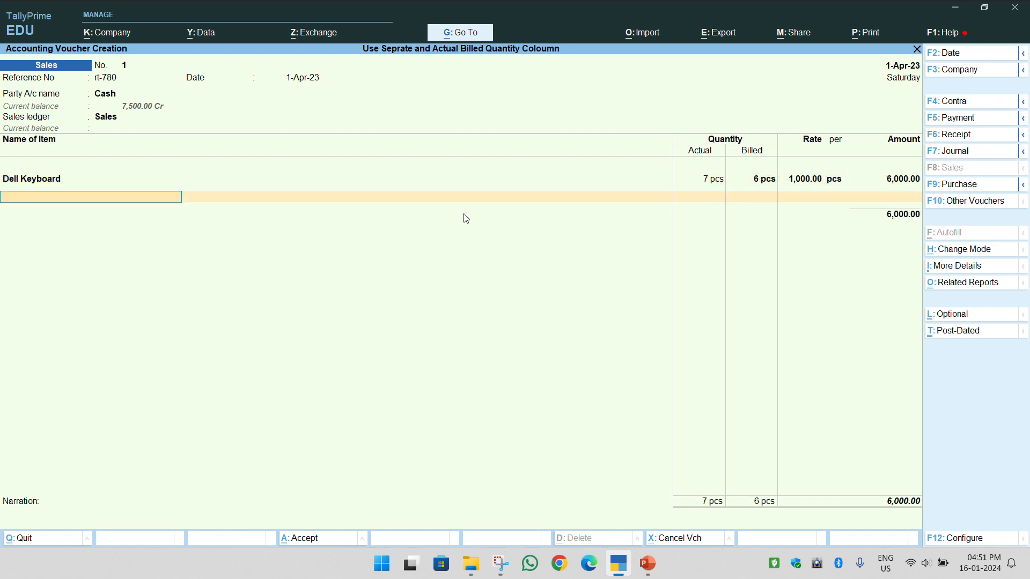
- End the item list, enter the narration "sale 6 pcs and 1 pcs free offer based" and save the sales voucher
key(Return)
key(Return)
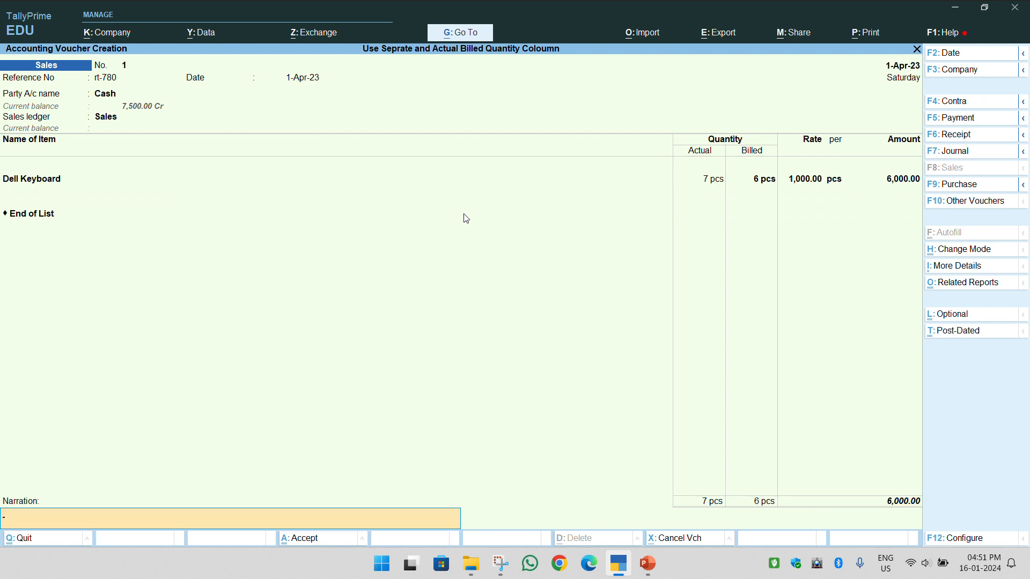
text(sale 6 pcs and 1 pcs free offer based)
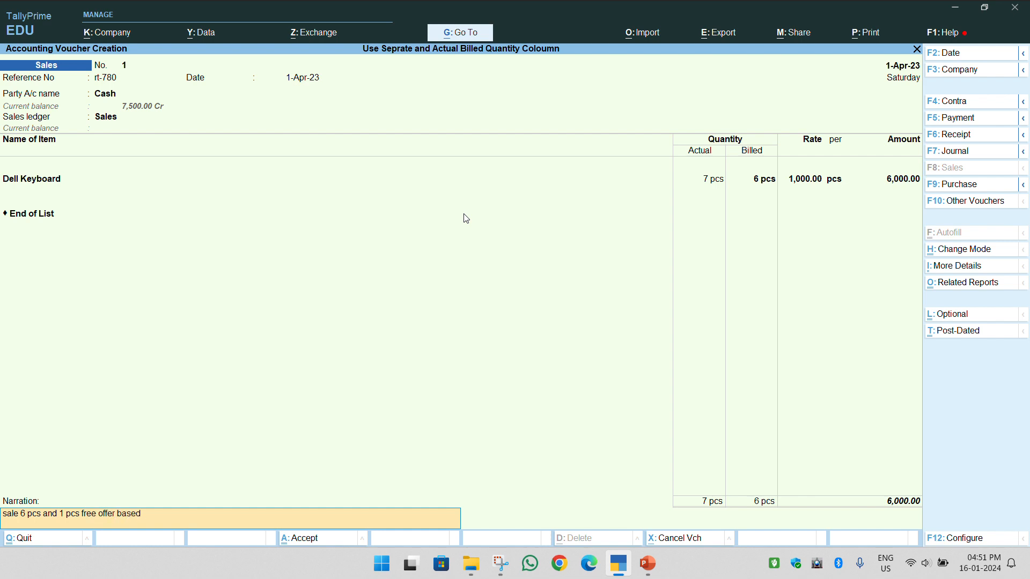
key(Return)
key(Return)
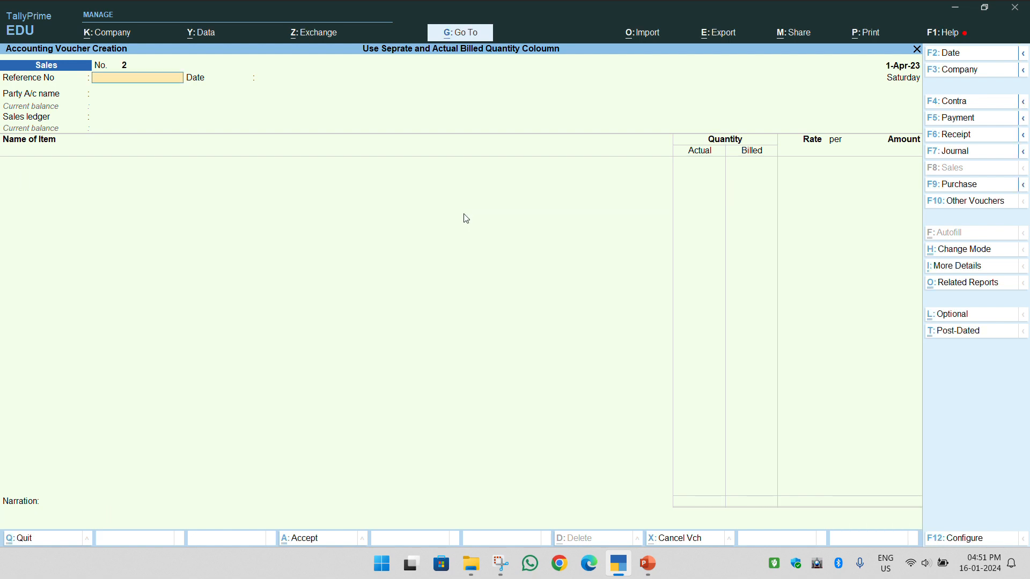